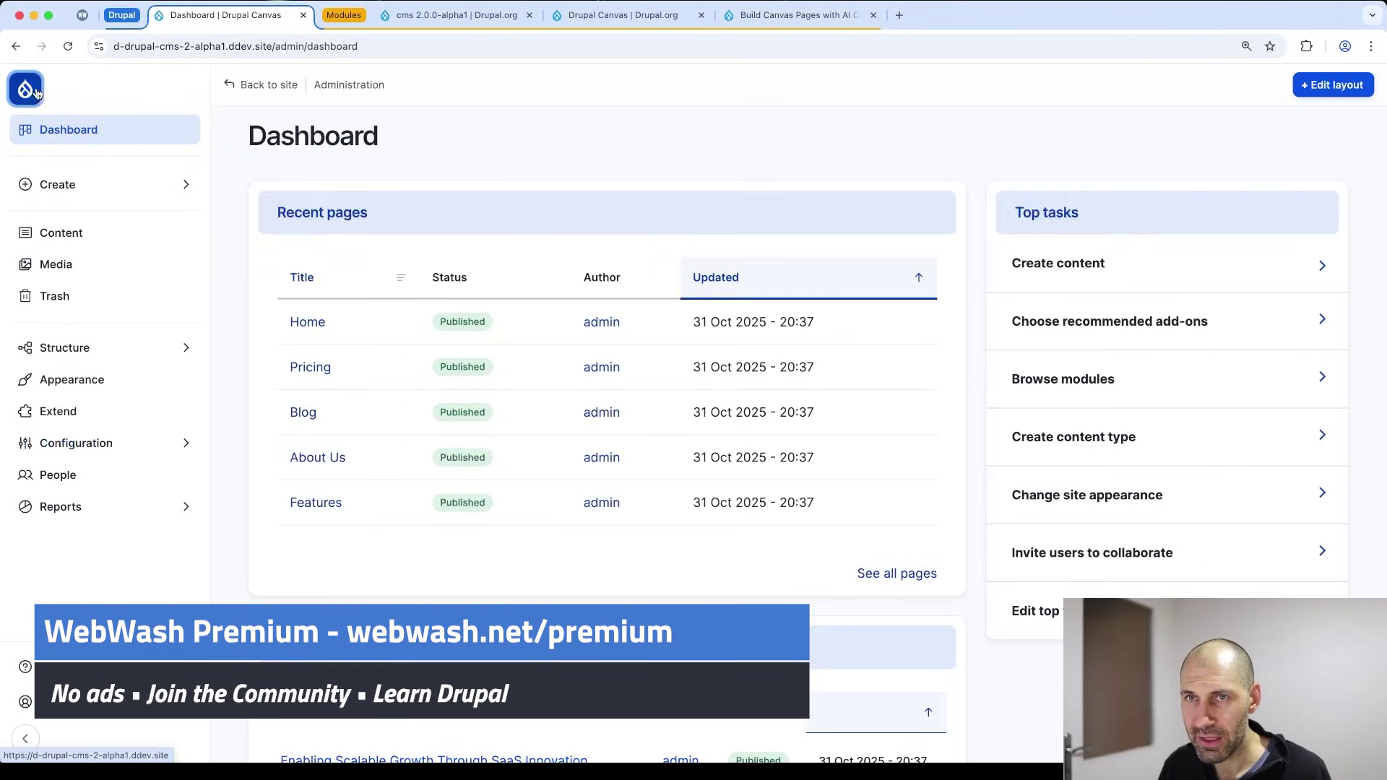
Open the Home page from the dashboard, enter it in Canvas, then return to the published page.
left_click(306, 322)
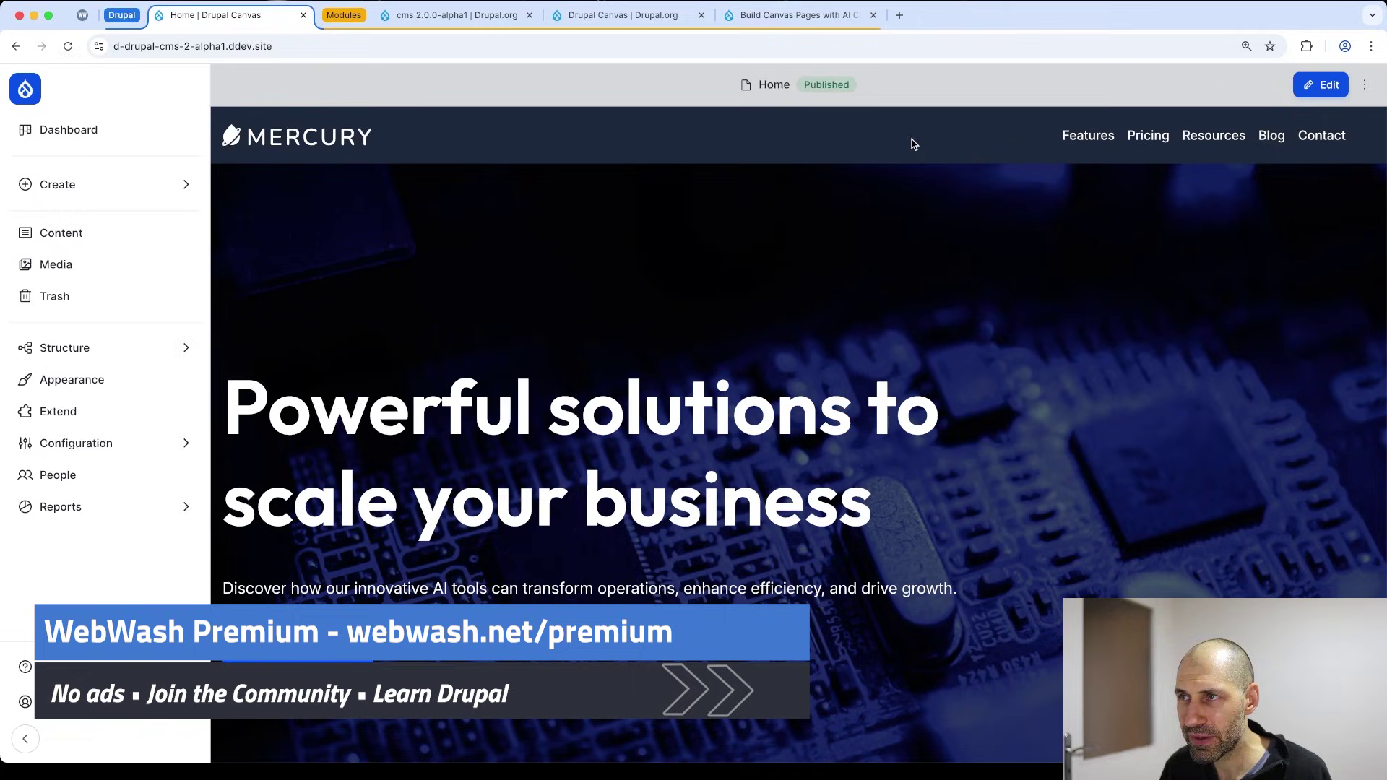
left_click(1321, 85)
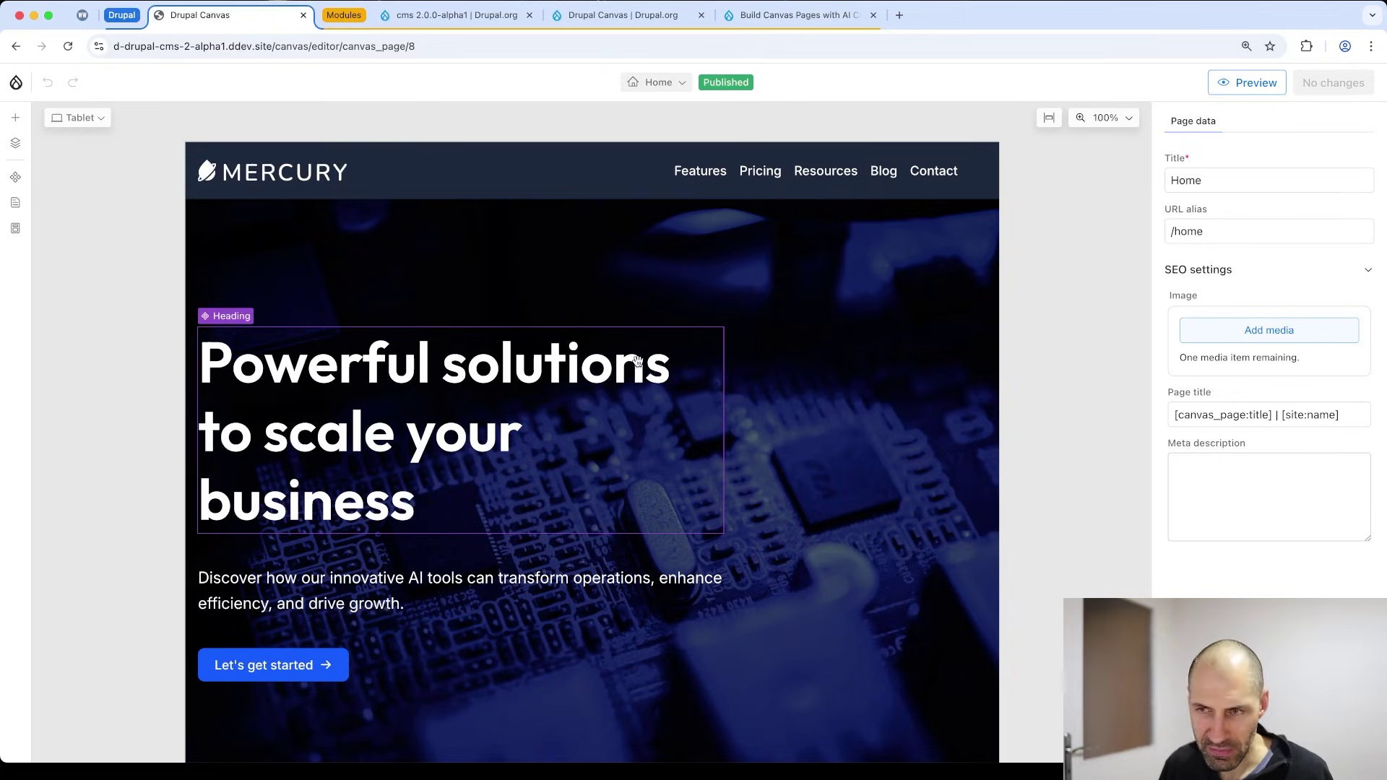
key("super+bracketleft")
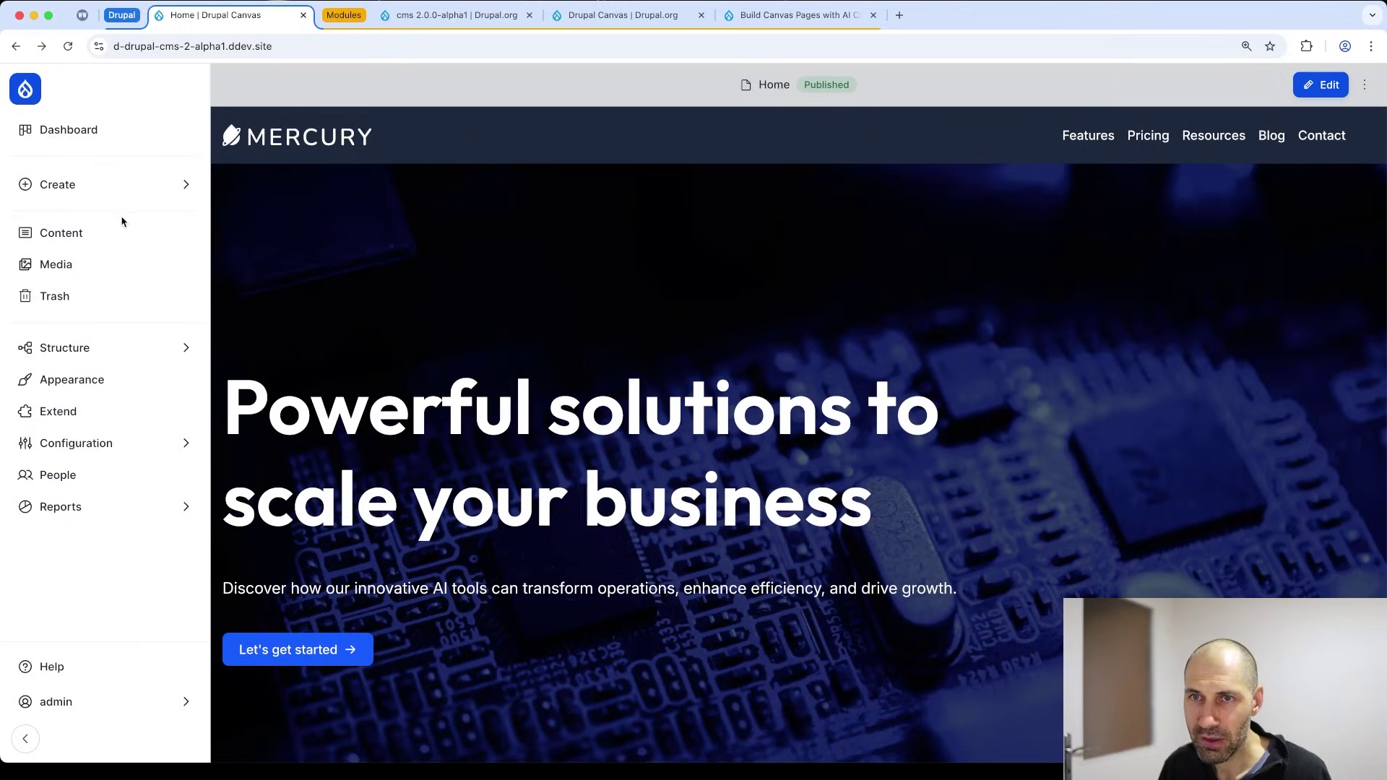
Browse the Pages list under Content, then return to the full Content overview.
left_click(122, 227)
left_click(345, 178)
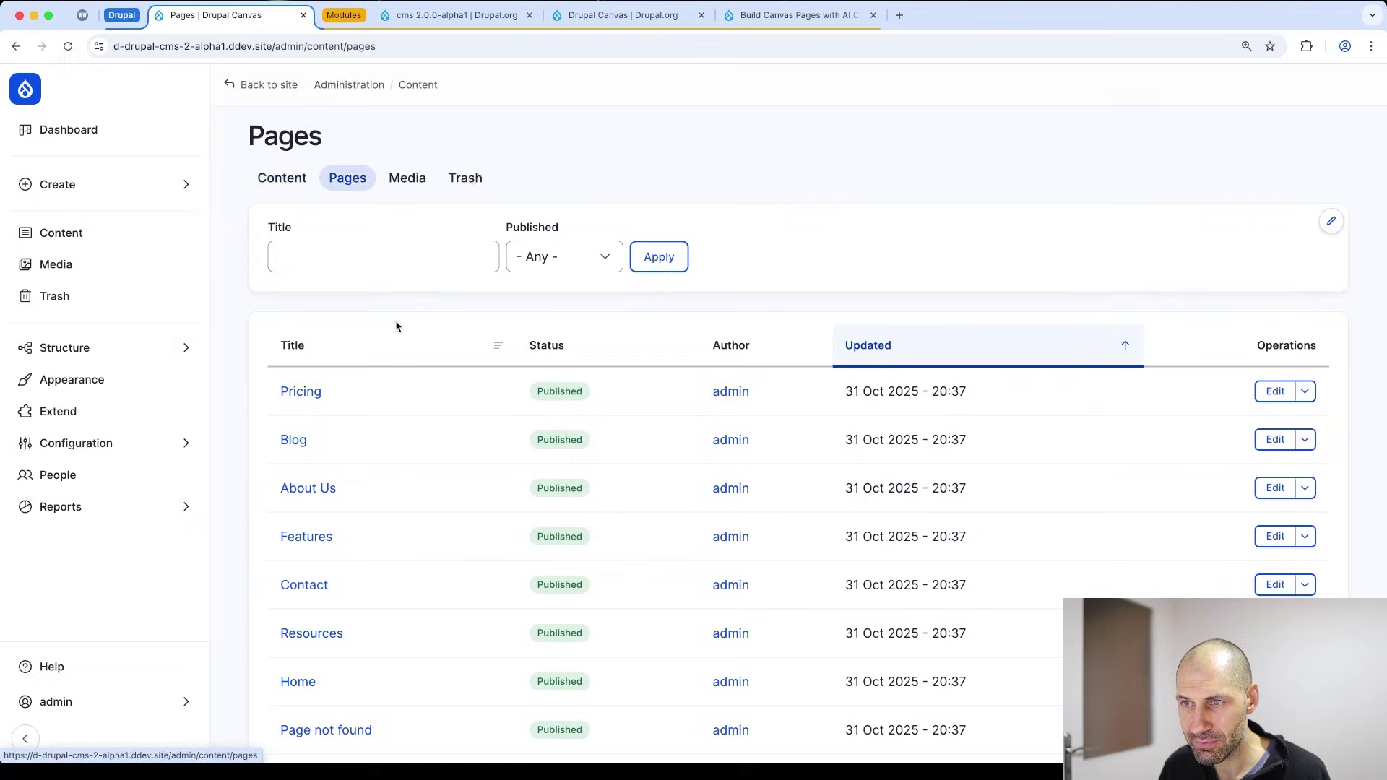
scroll(401, 362, "down", 3)
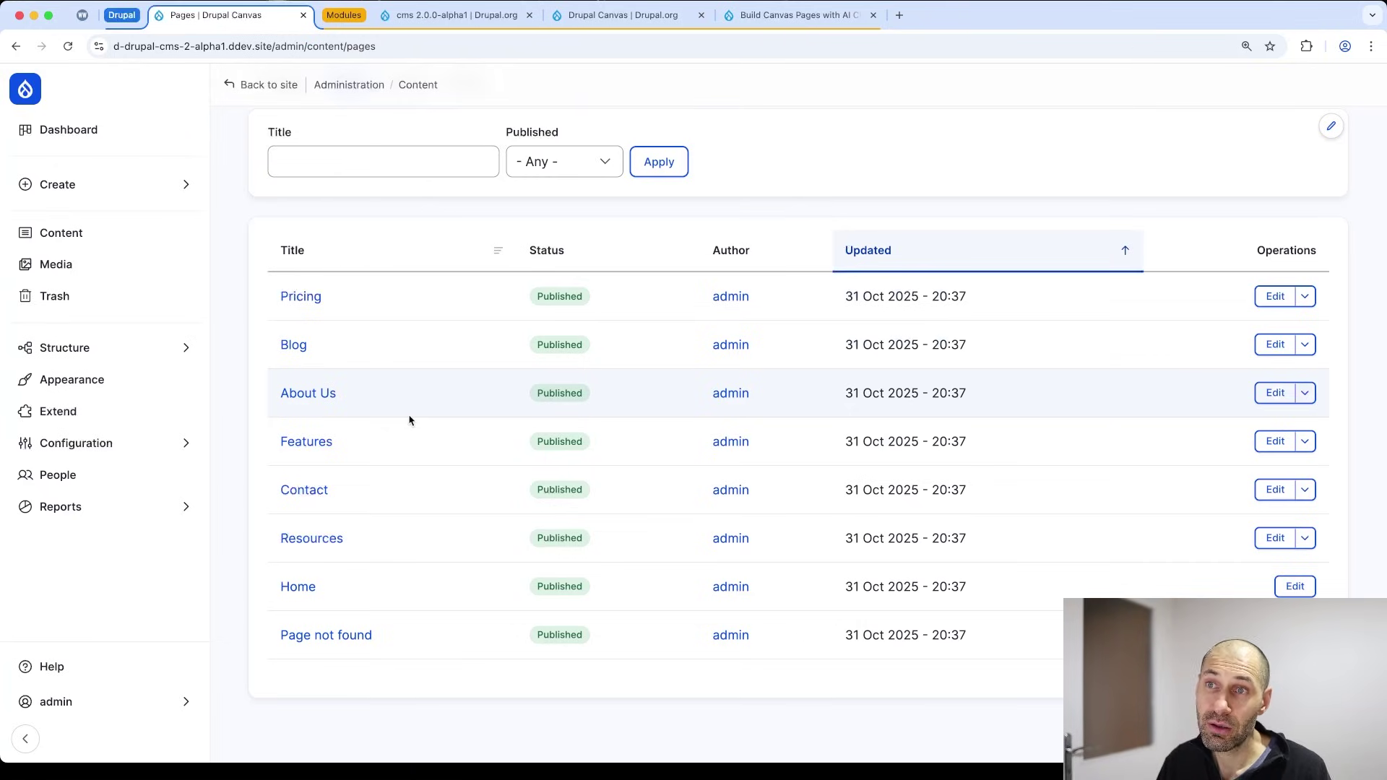
scroll(405, 376, "up", 2)
left_click(123, 235)
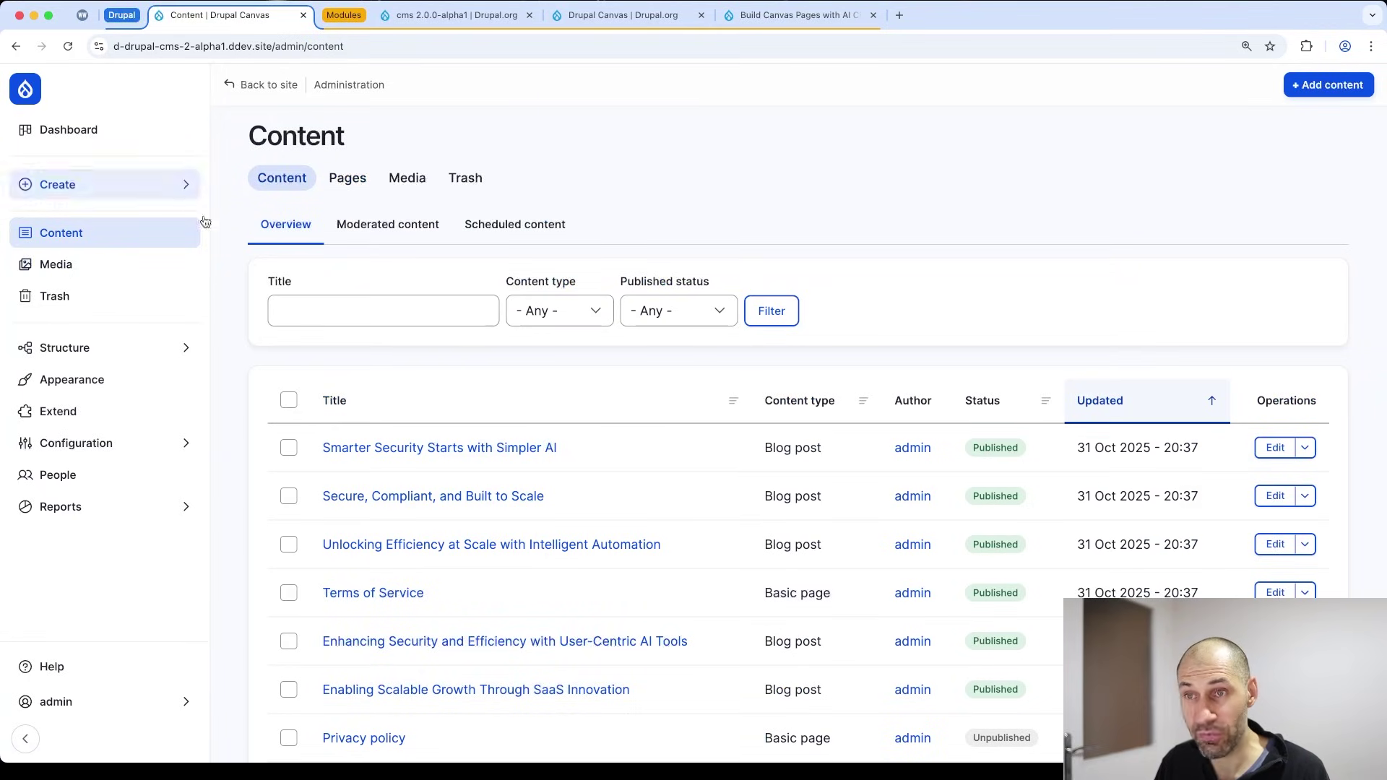
Open Structure > Content types in a new tab to see Basic page and Blog post.
left_click(176, 346)
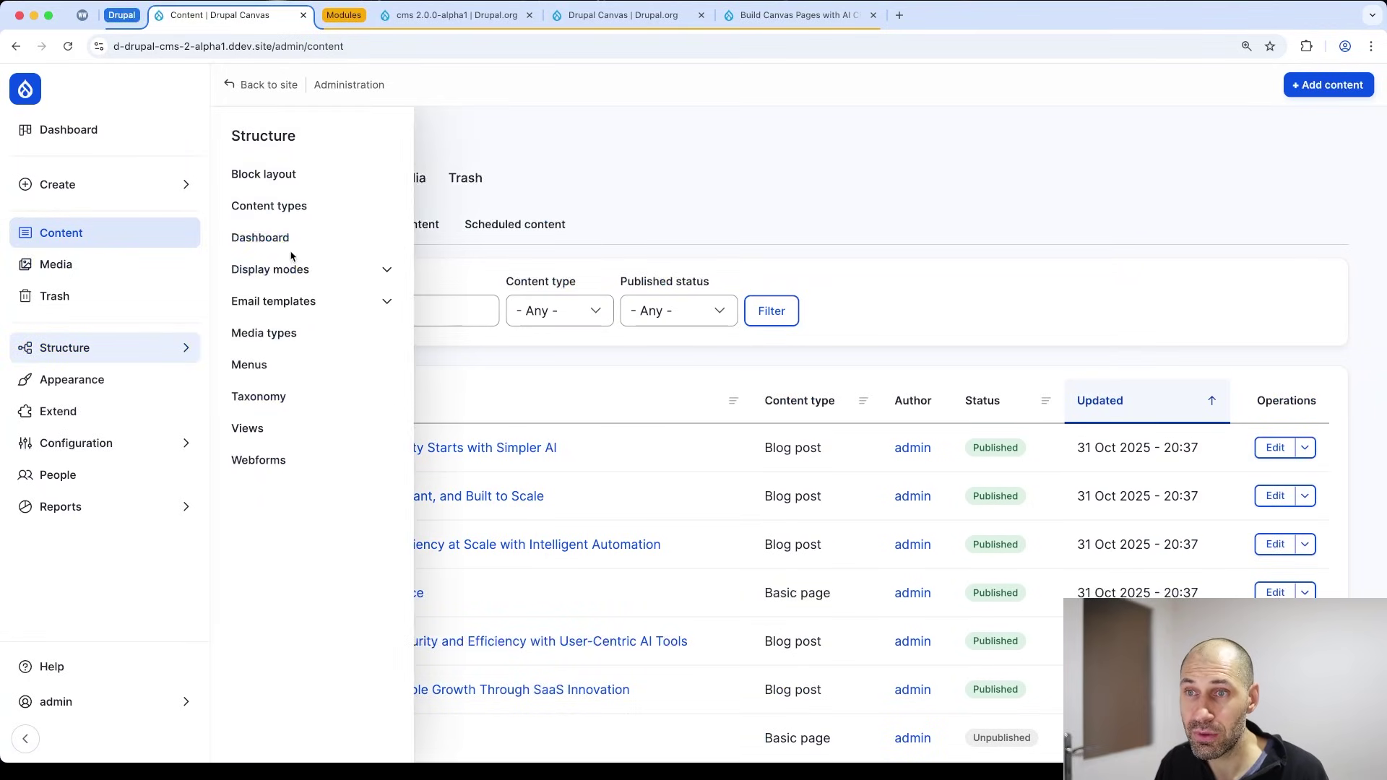
left_click(310, 206, "shift+super")
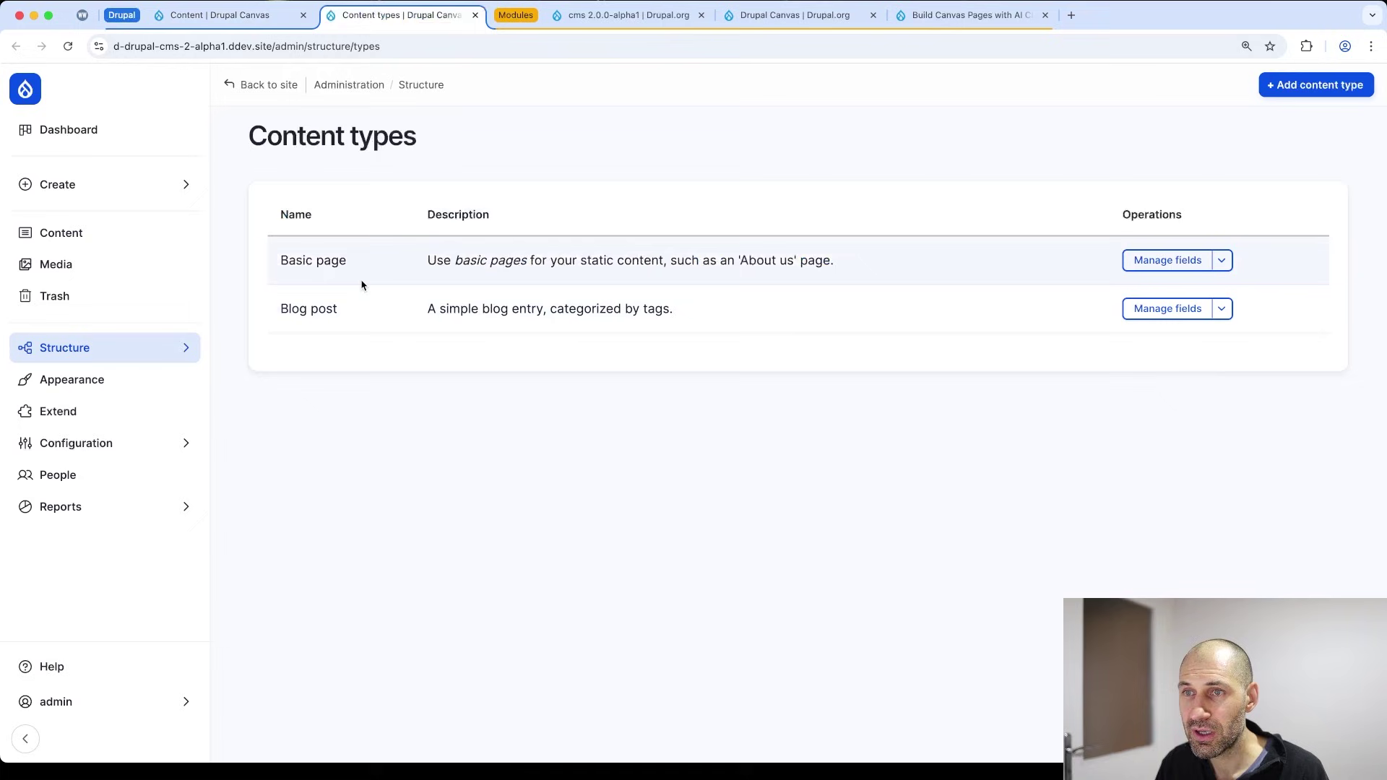
left_click_drag(289, 262, 352, 268)
left_click(352, 267)
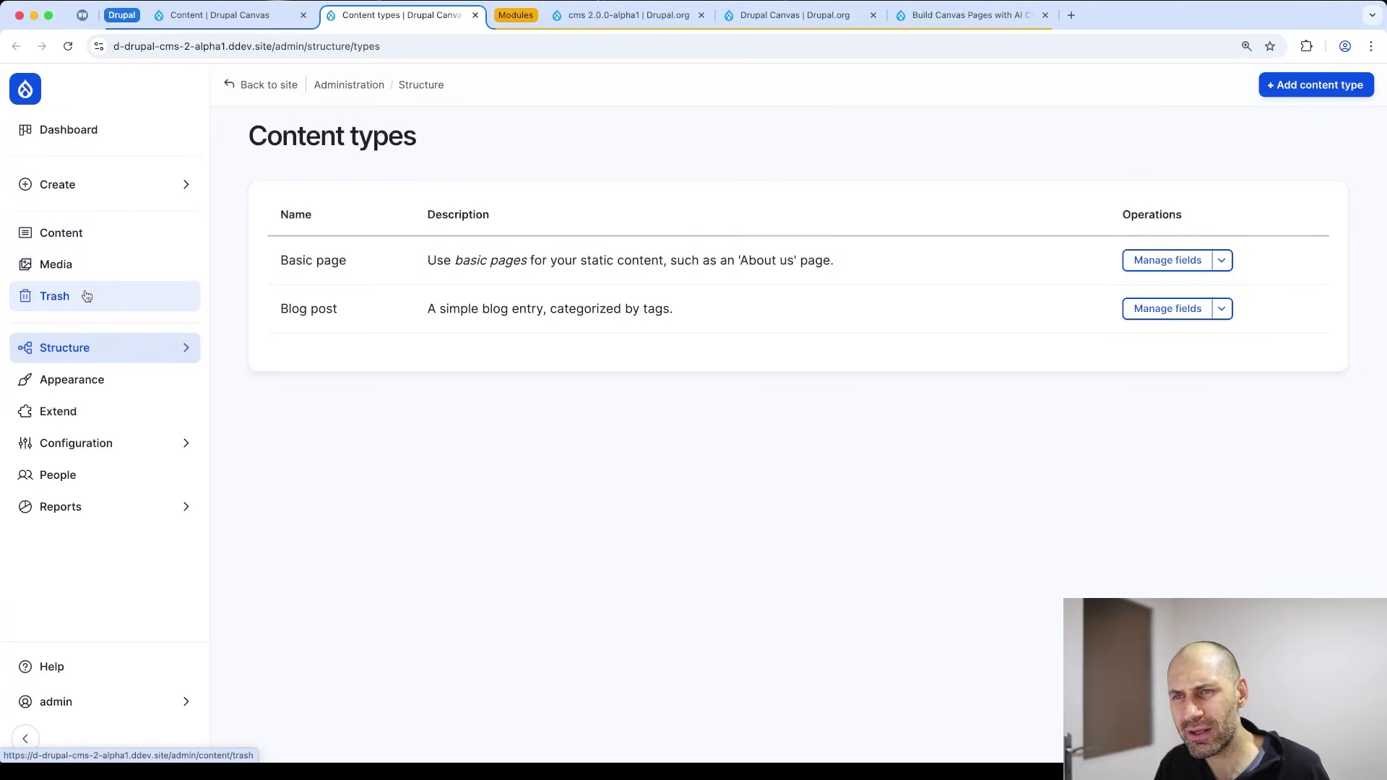
left_click(155, 350)
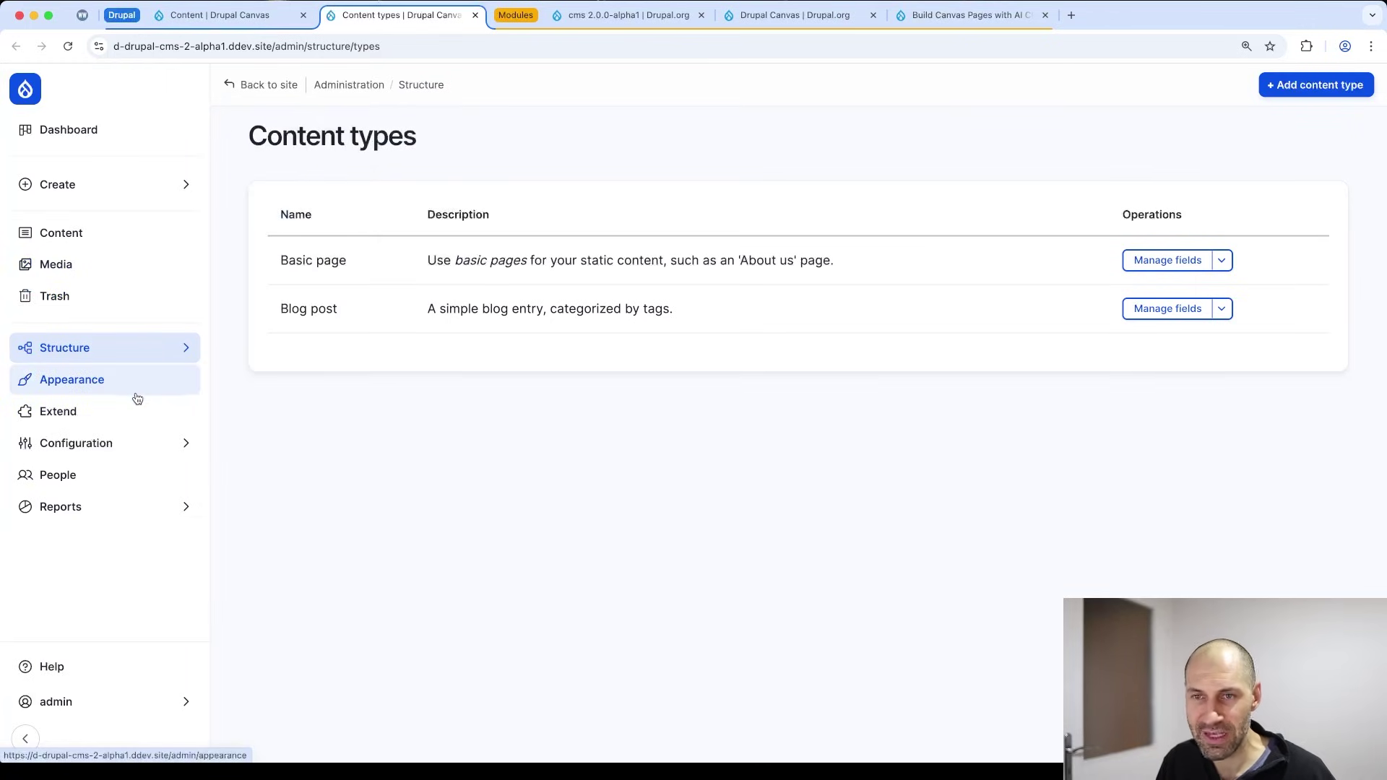
mouse_move(145, 351)
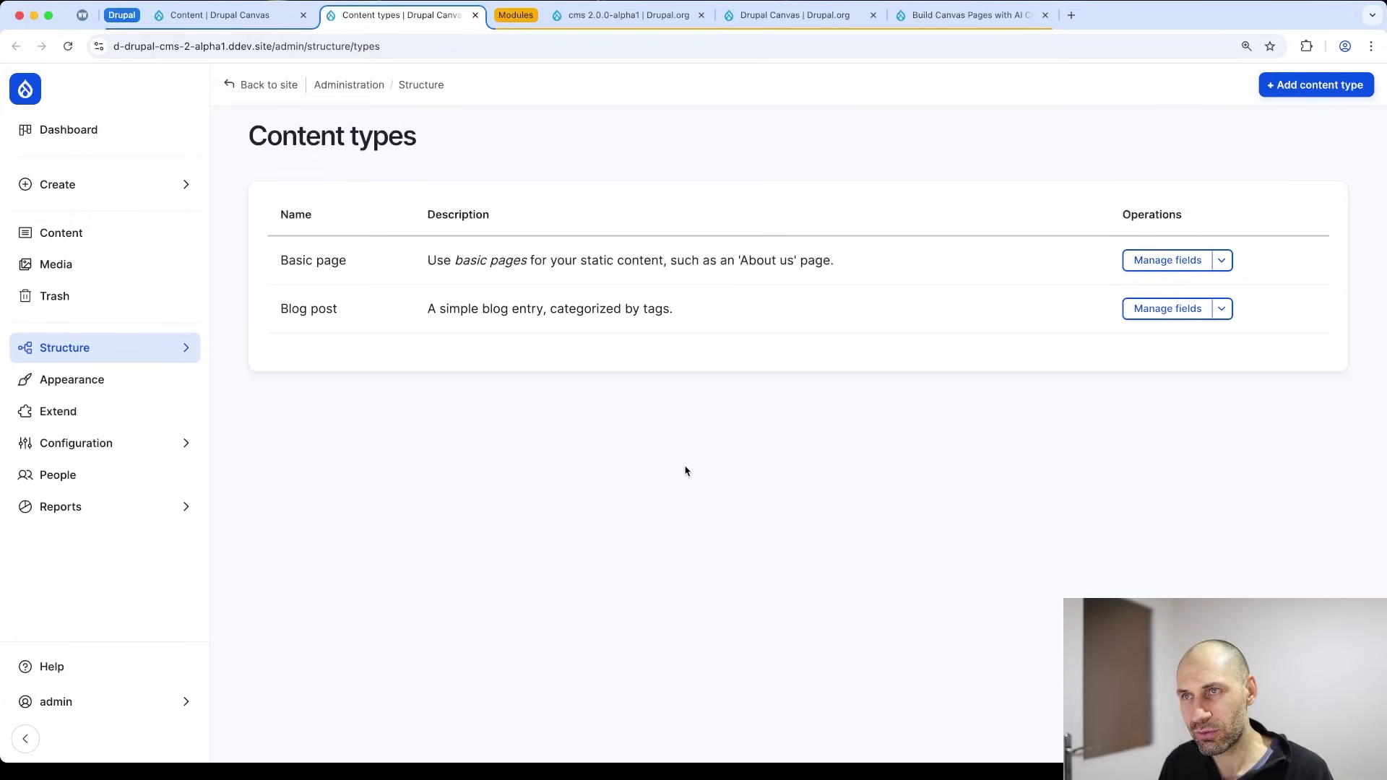
Load the empty Canvas start page at the /canvas path, then close that tab.
left_click_drag(274, 46, 519, 46)
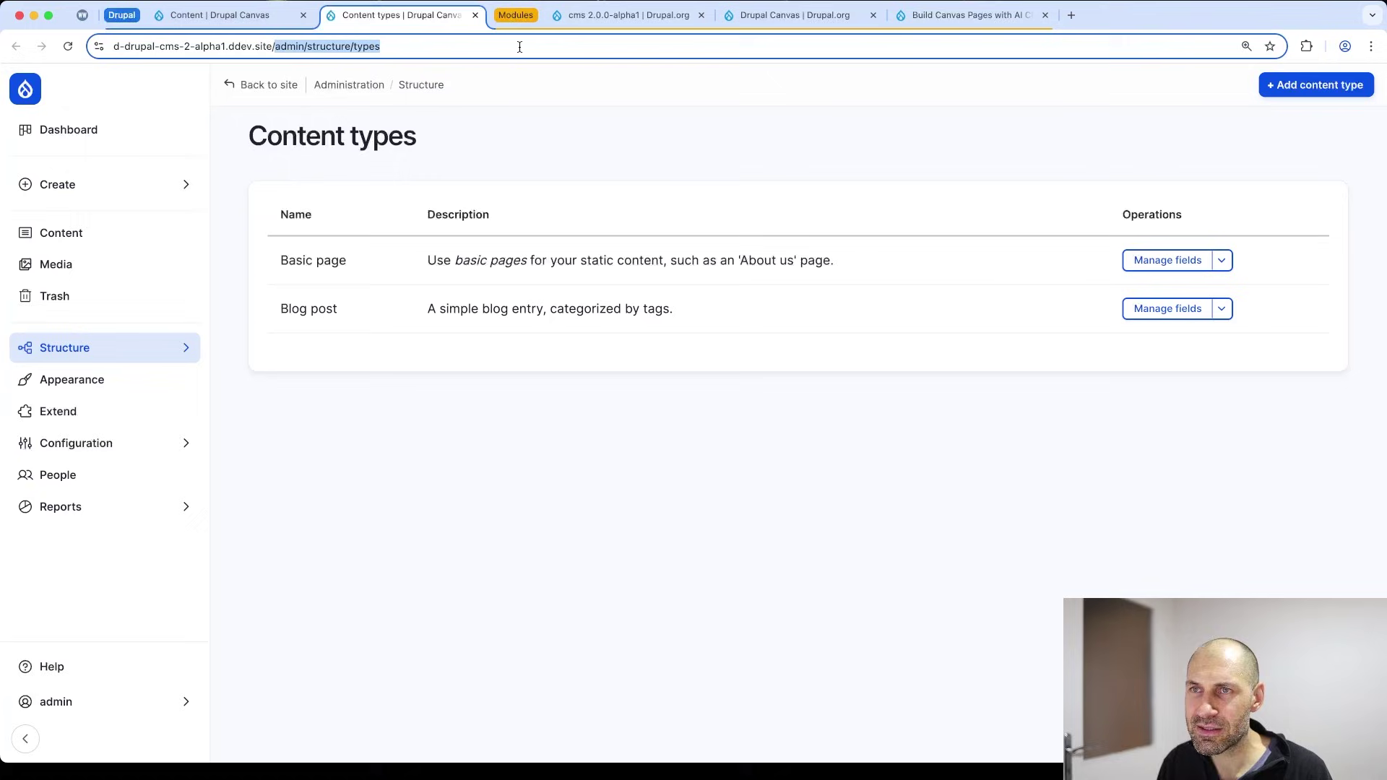
type("canvas")
key("Return")
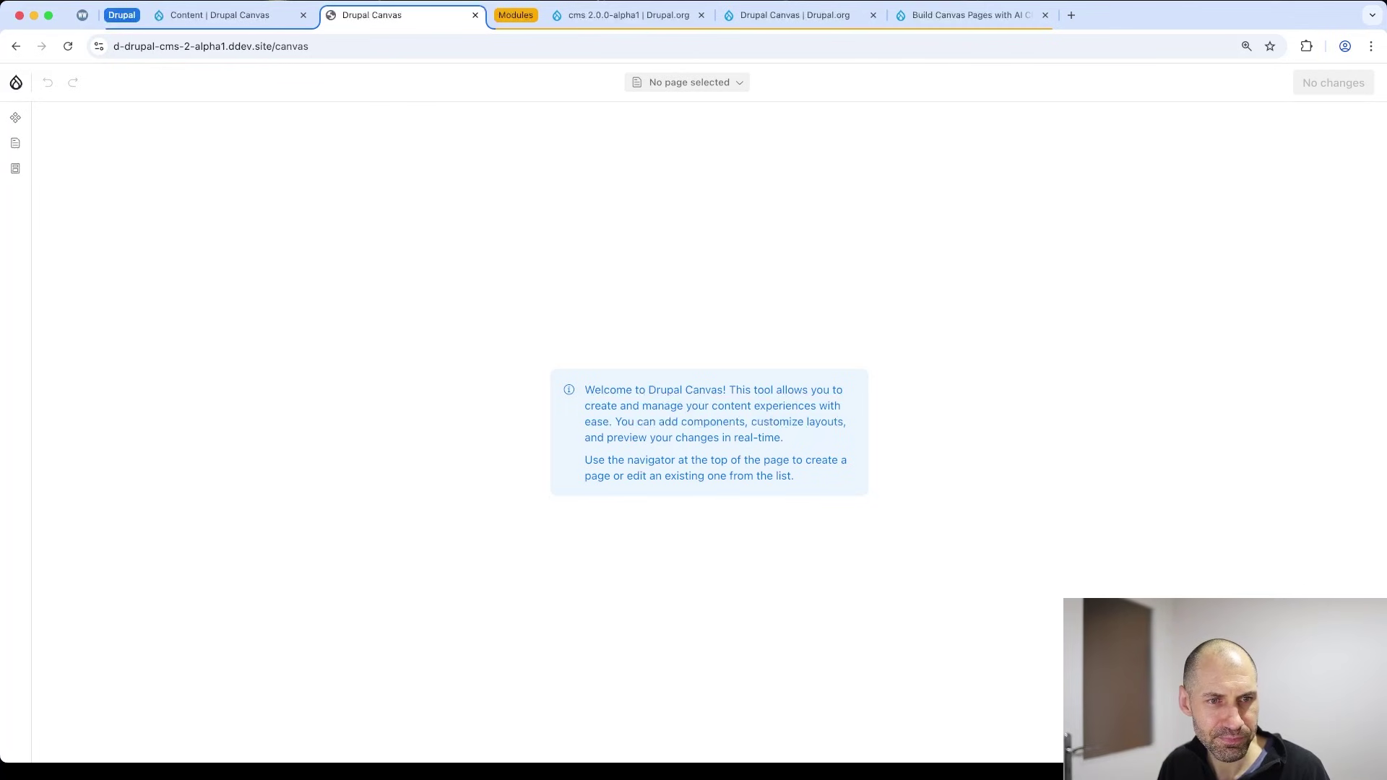
key("super+w")
From the Pages list, view the Resources page in Canvas, then go back to the list.
left_click(350, 185)
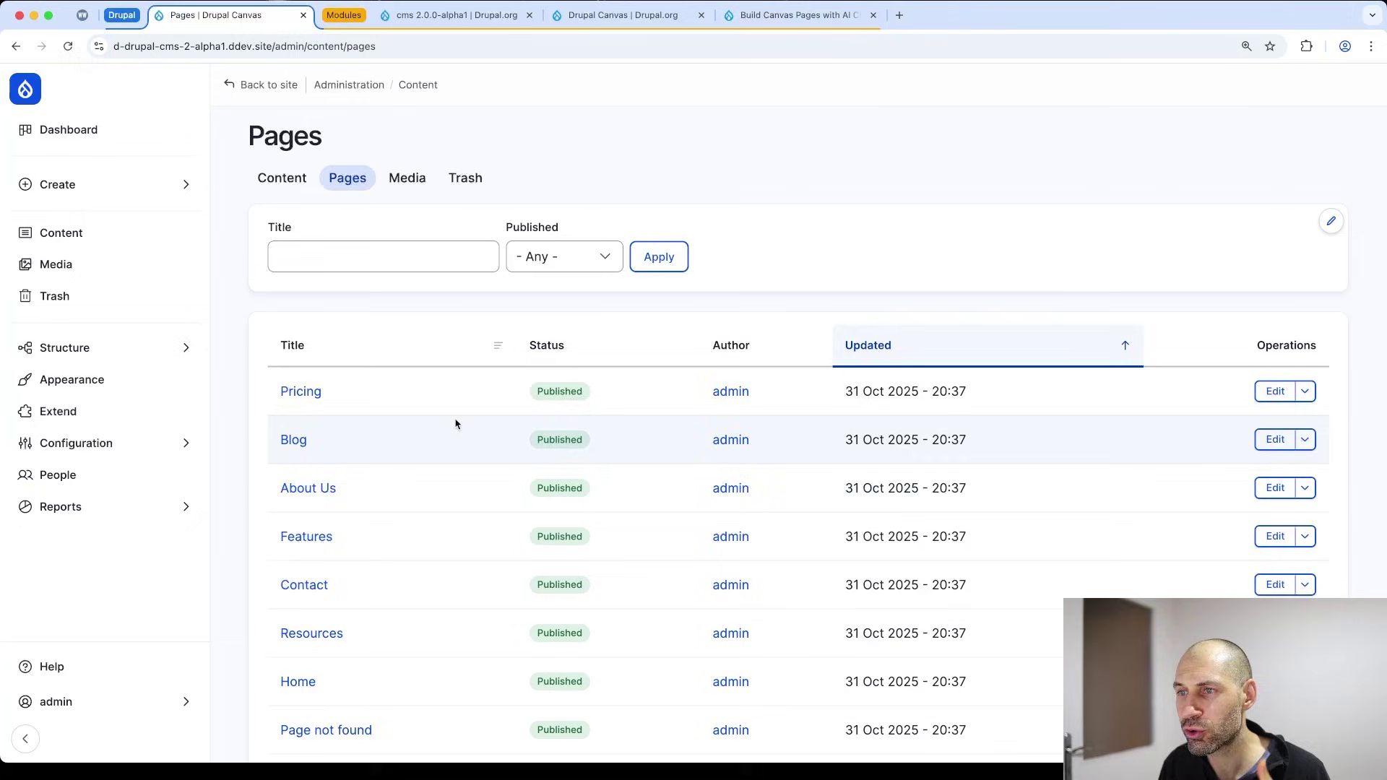
scroll(512, 435, "down", 1)
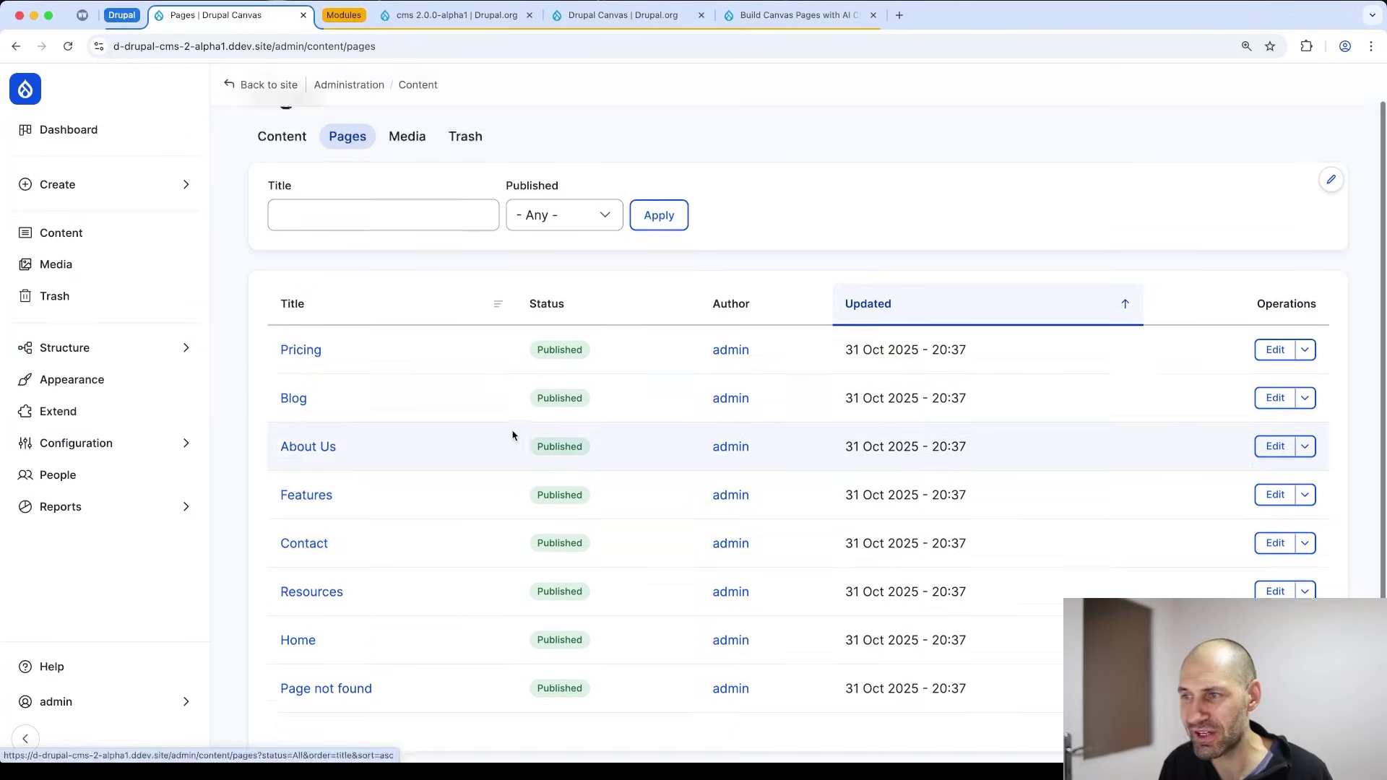
scroll(512, 435, "down", 1)
left_click(1277, 543)
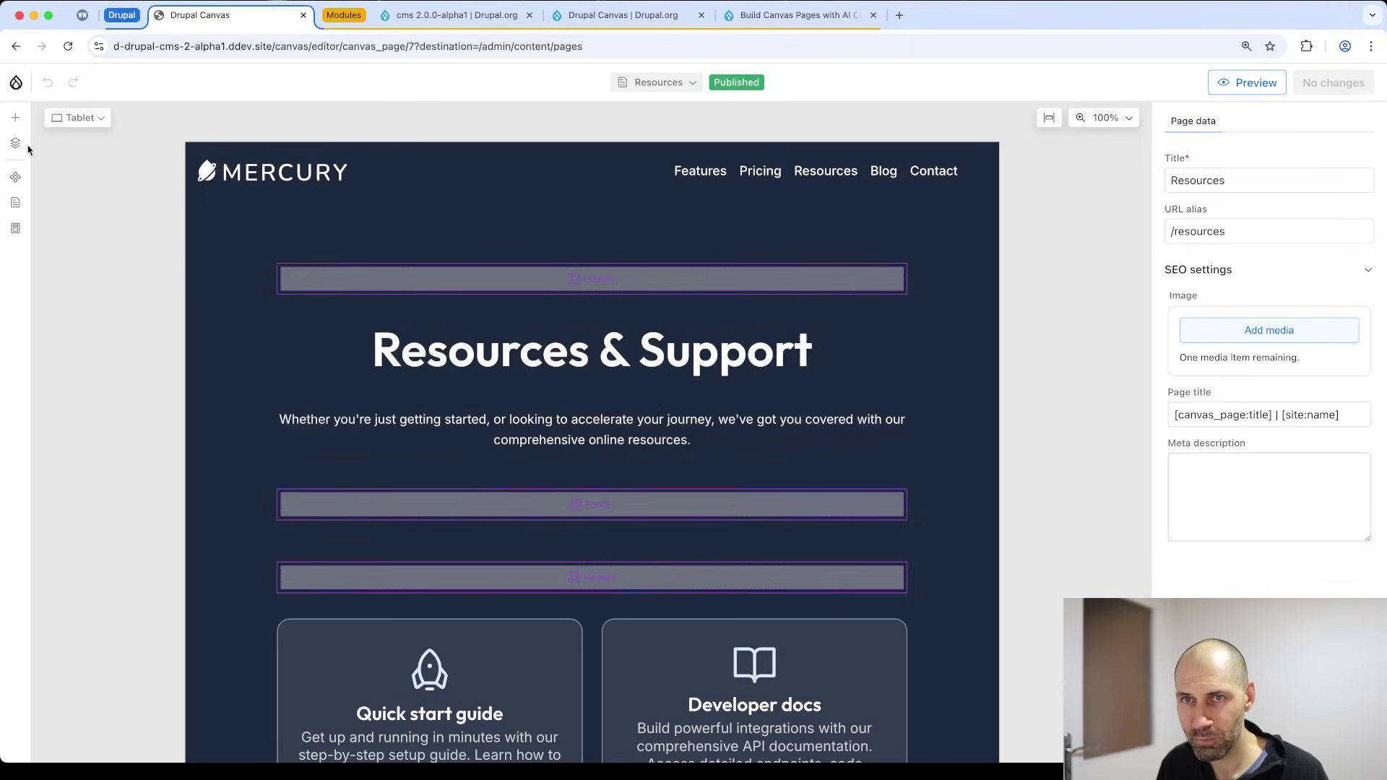
key("super+bracketleft")
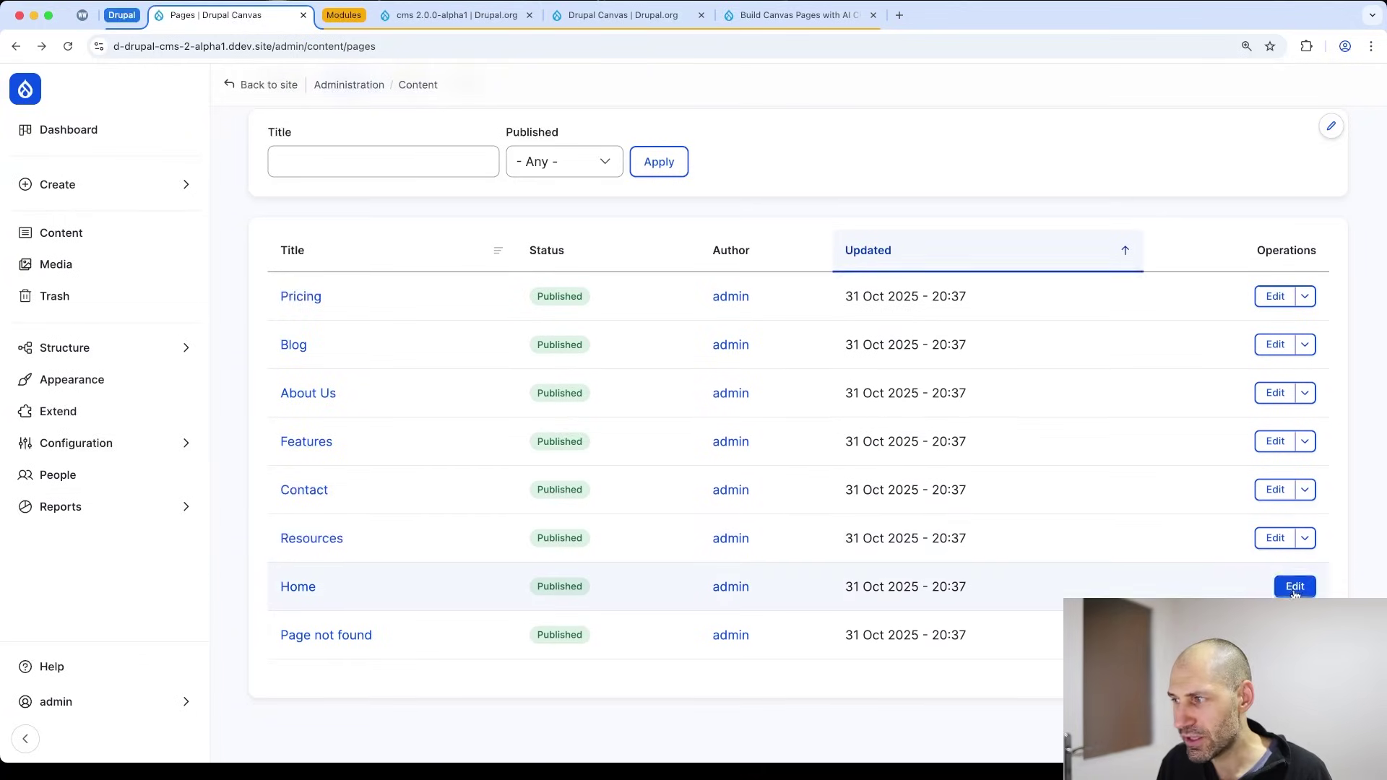
Edit the Home row to open it in Canvas with title Home and alias /home.
left_click(1294, 587)
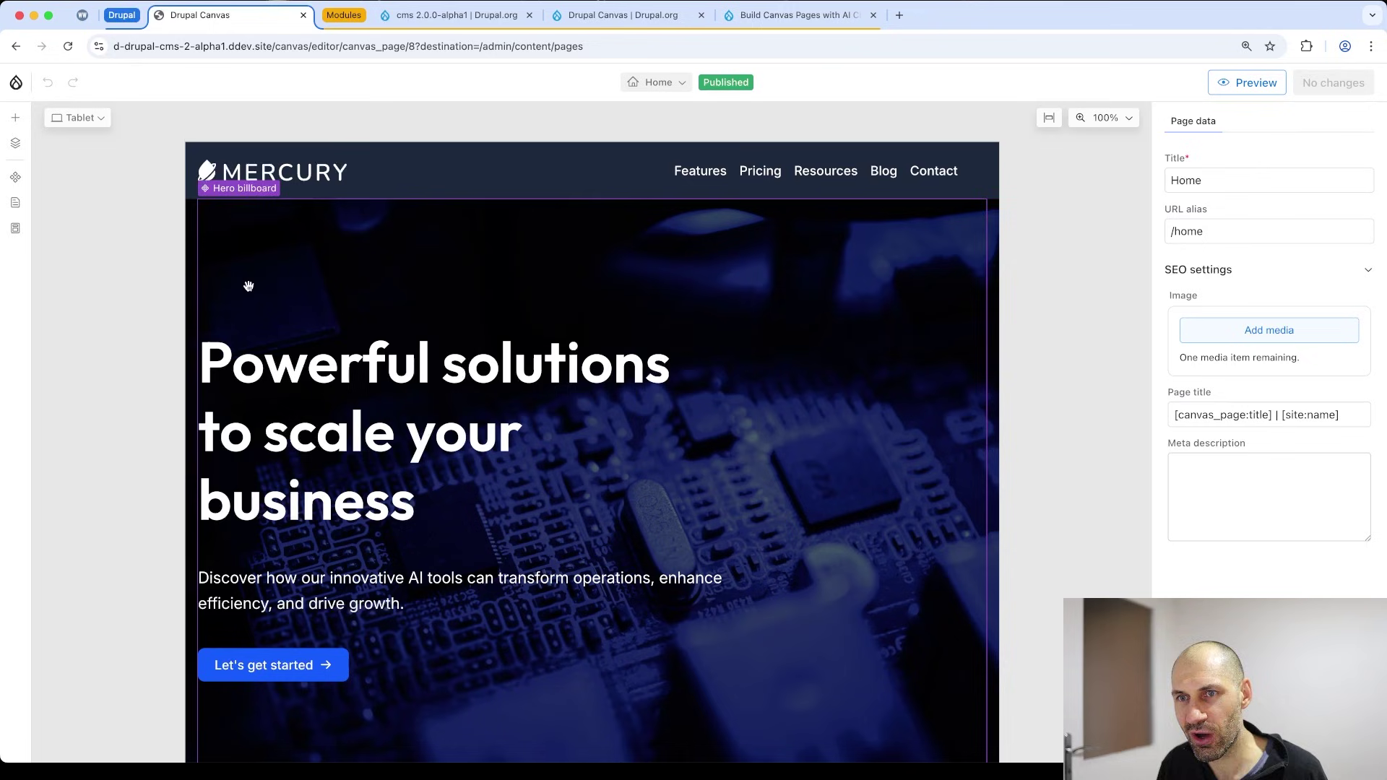
Cycle through the Library, Manage library, Layers, Pages and Templates panels, then close Layers.
left_click(16, 119)
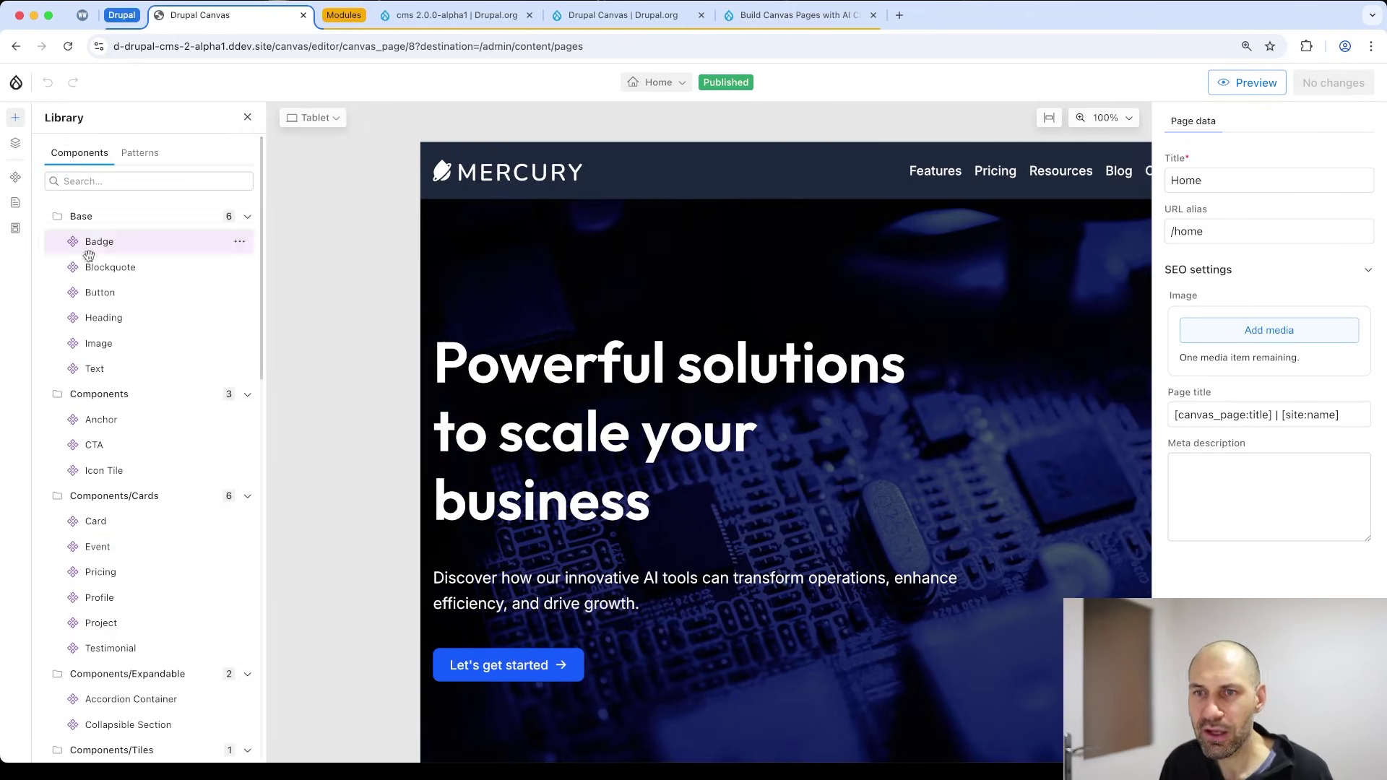
left_click(18, 176)
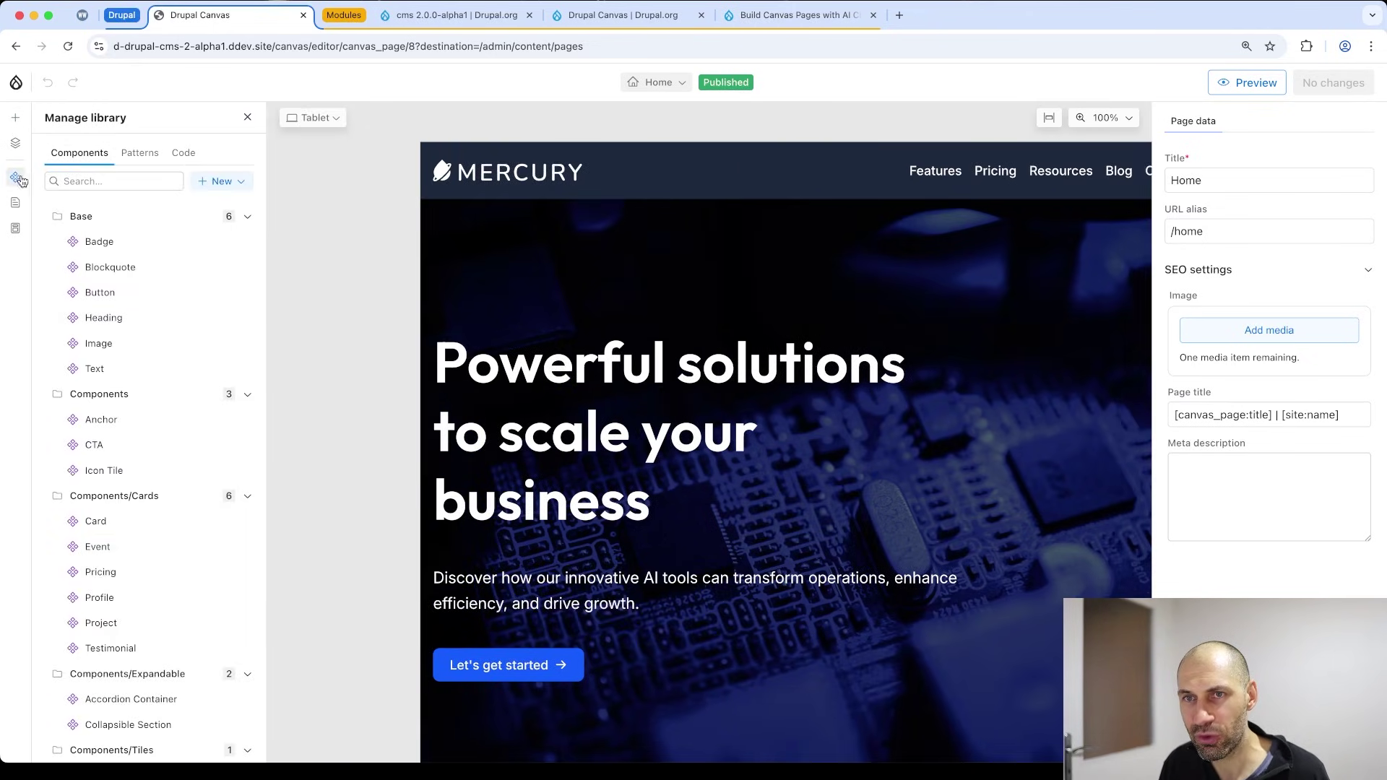
left_click(16, 142)
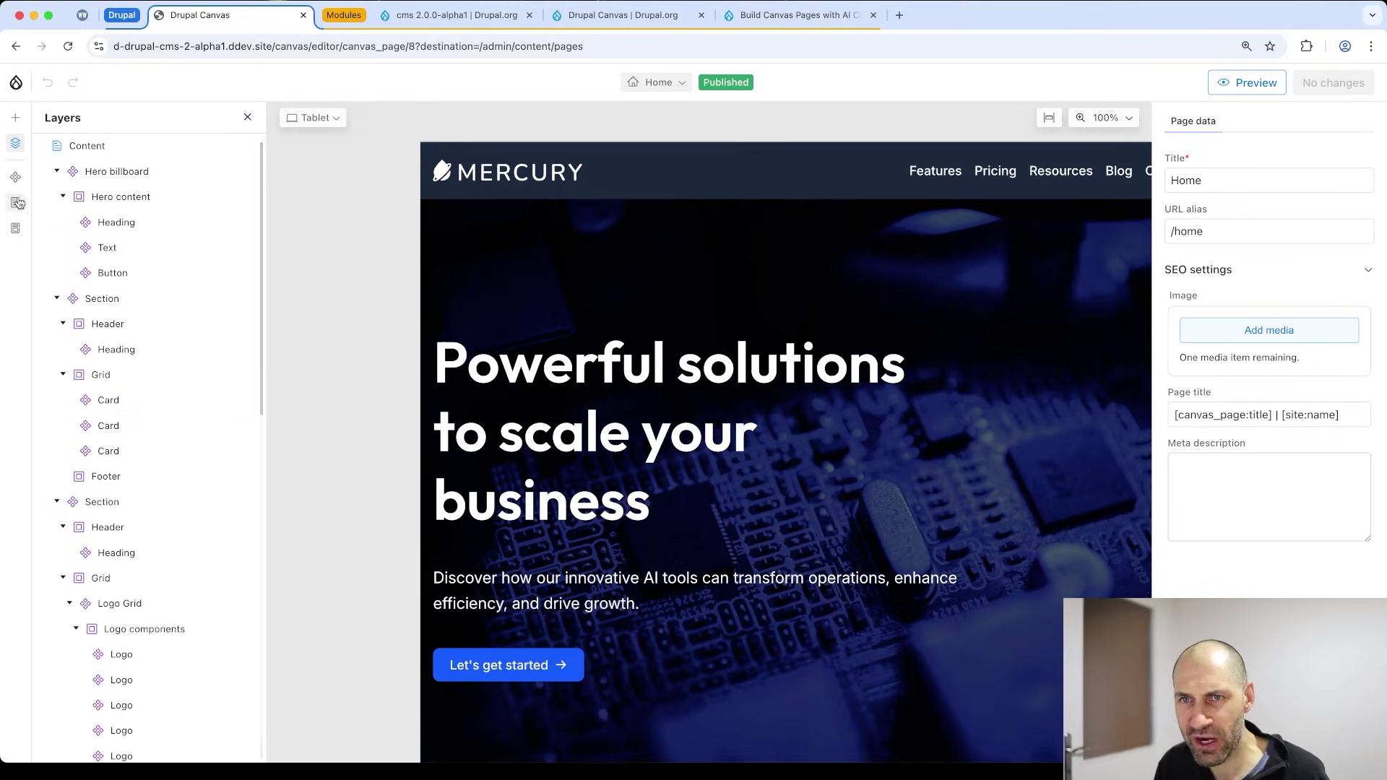
left_click(16, 177)
left_click(15, 205)
left_click(15, 228)
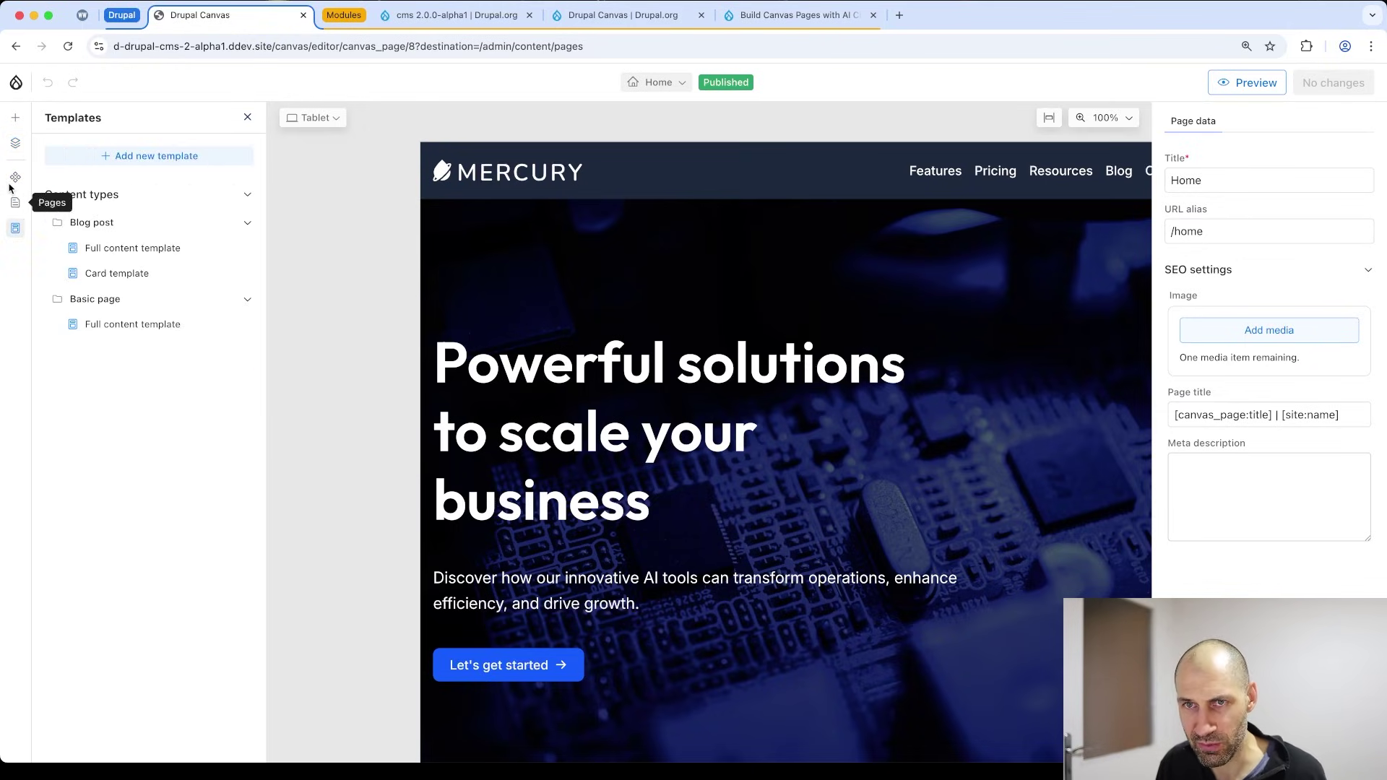
left_click(15, 142)
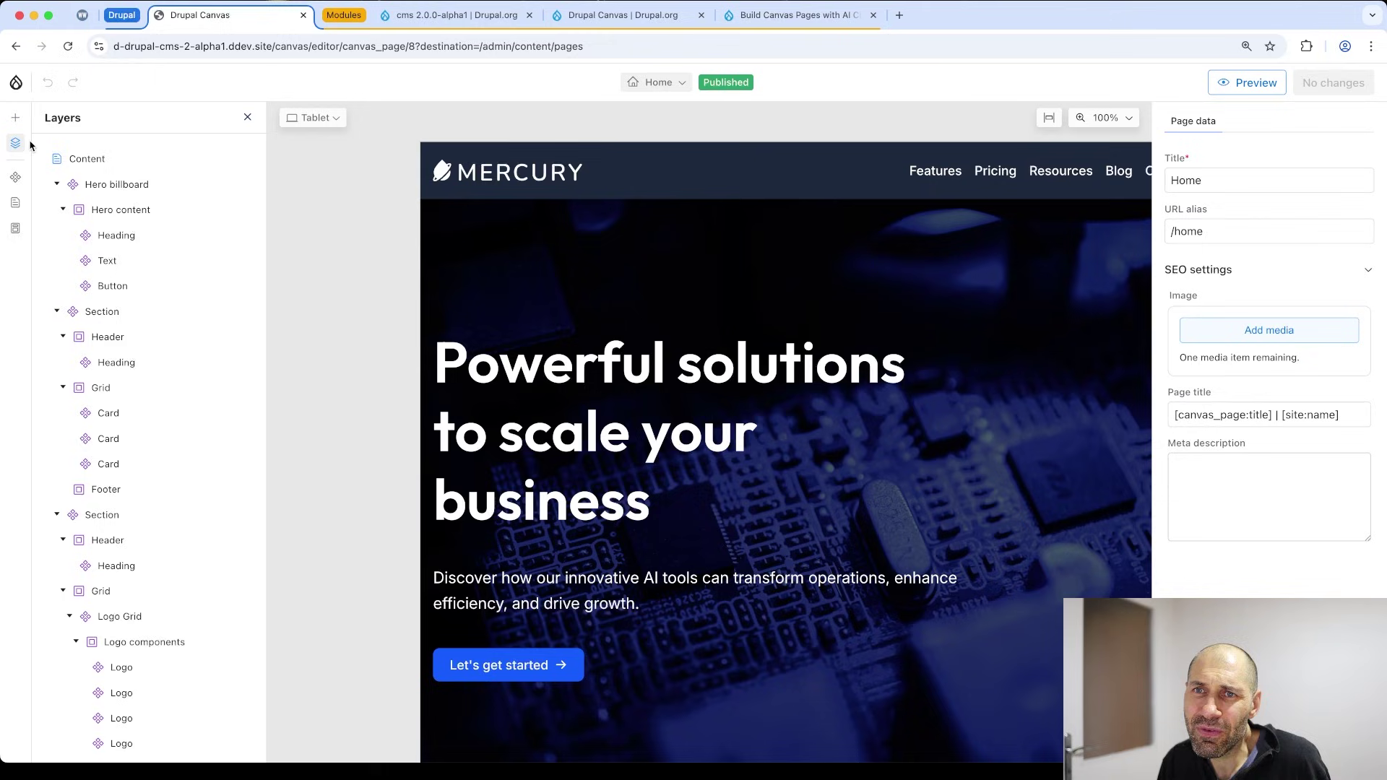
left_click(15, 143)
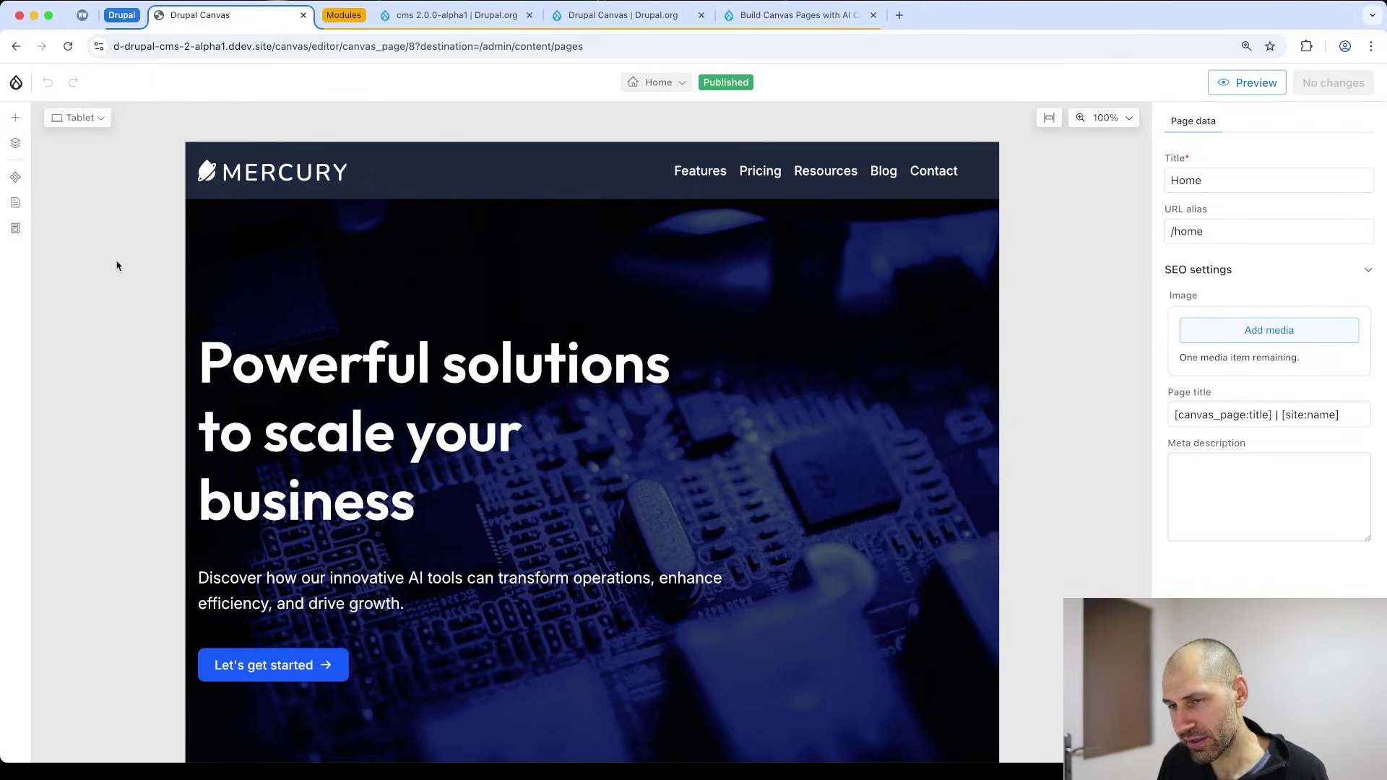
left_click(78, 117)
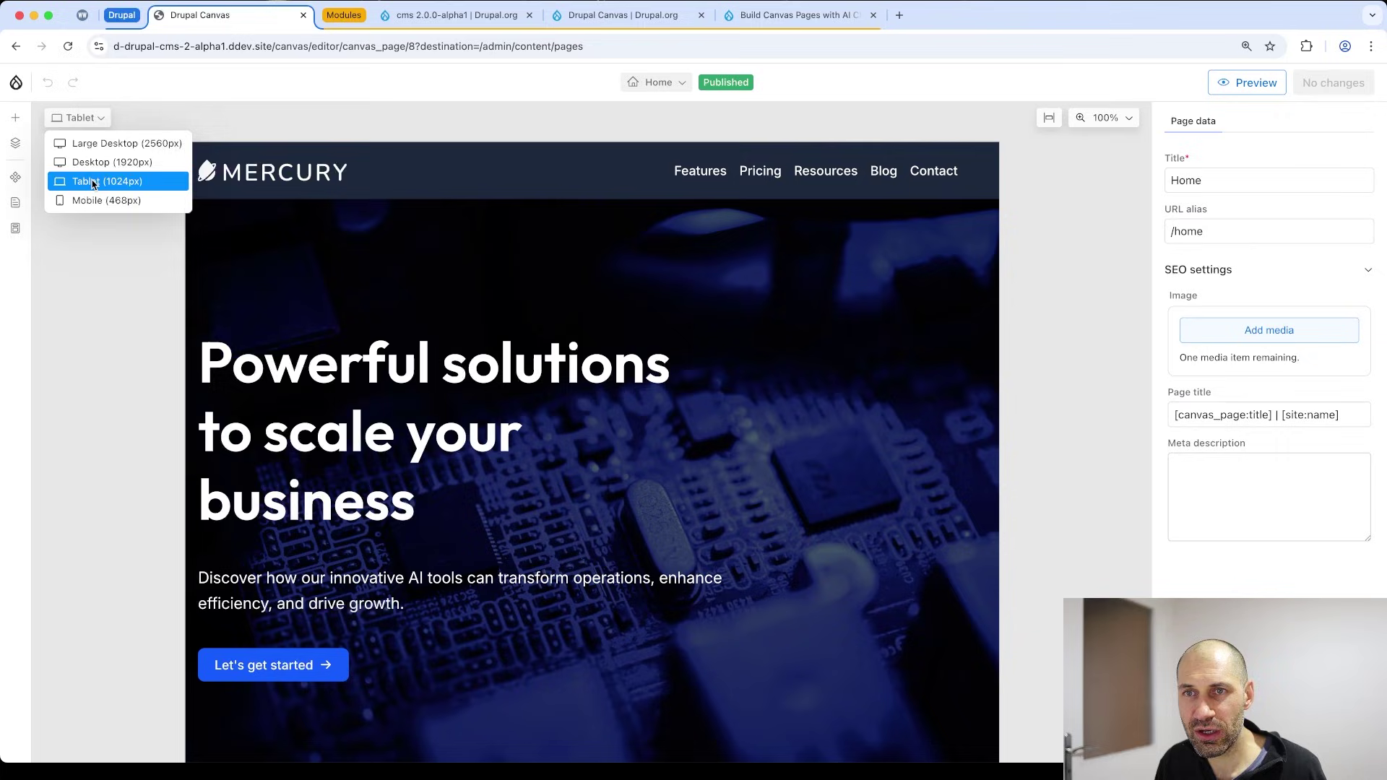
left_click(101, 162)
left_click(79, 118)
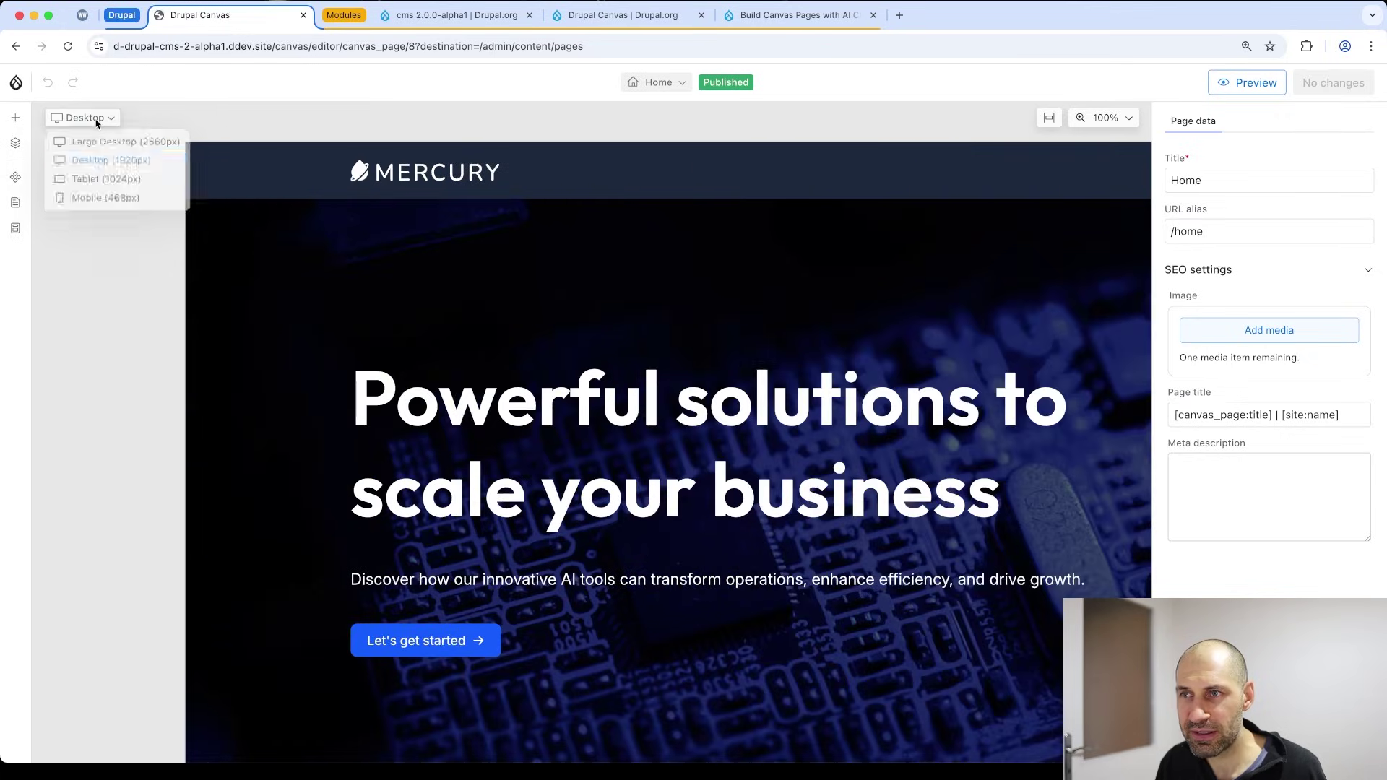
left_click(114, 185)
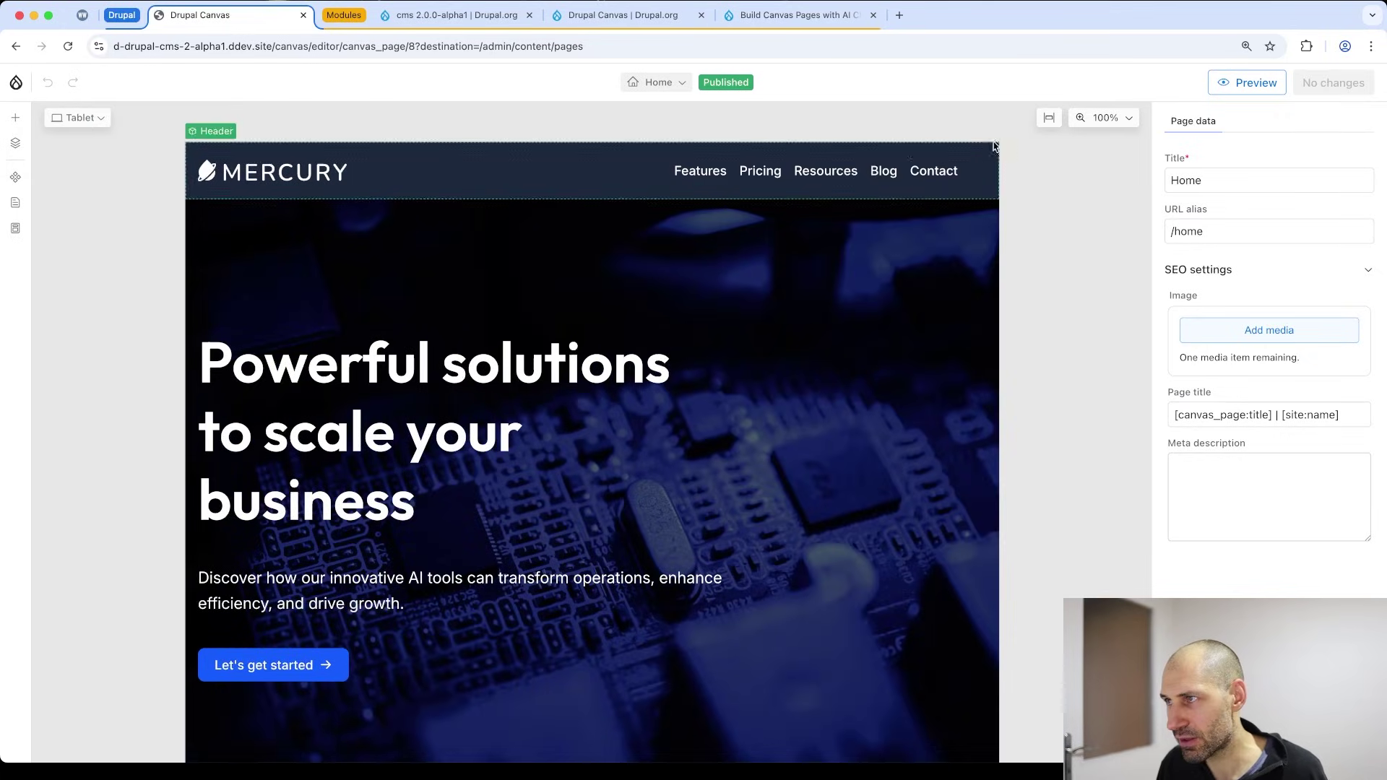
left_click(1097, 118)
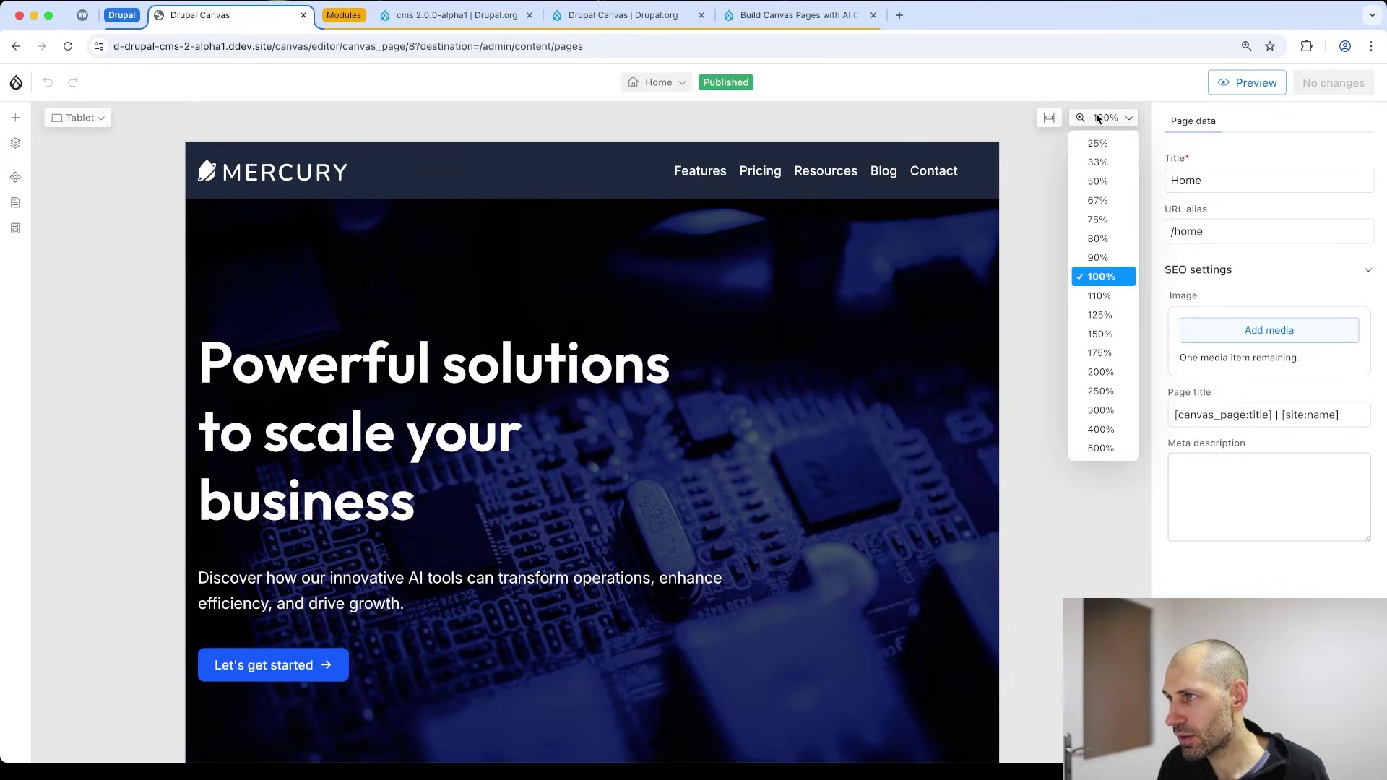
left_click(1098, 162)
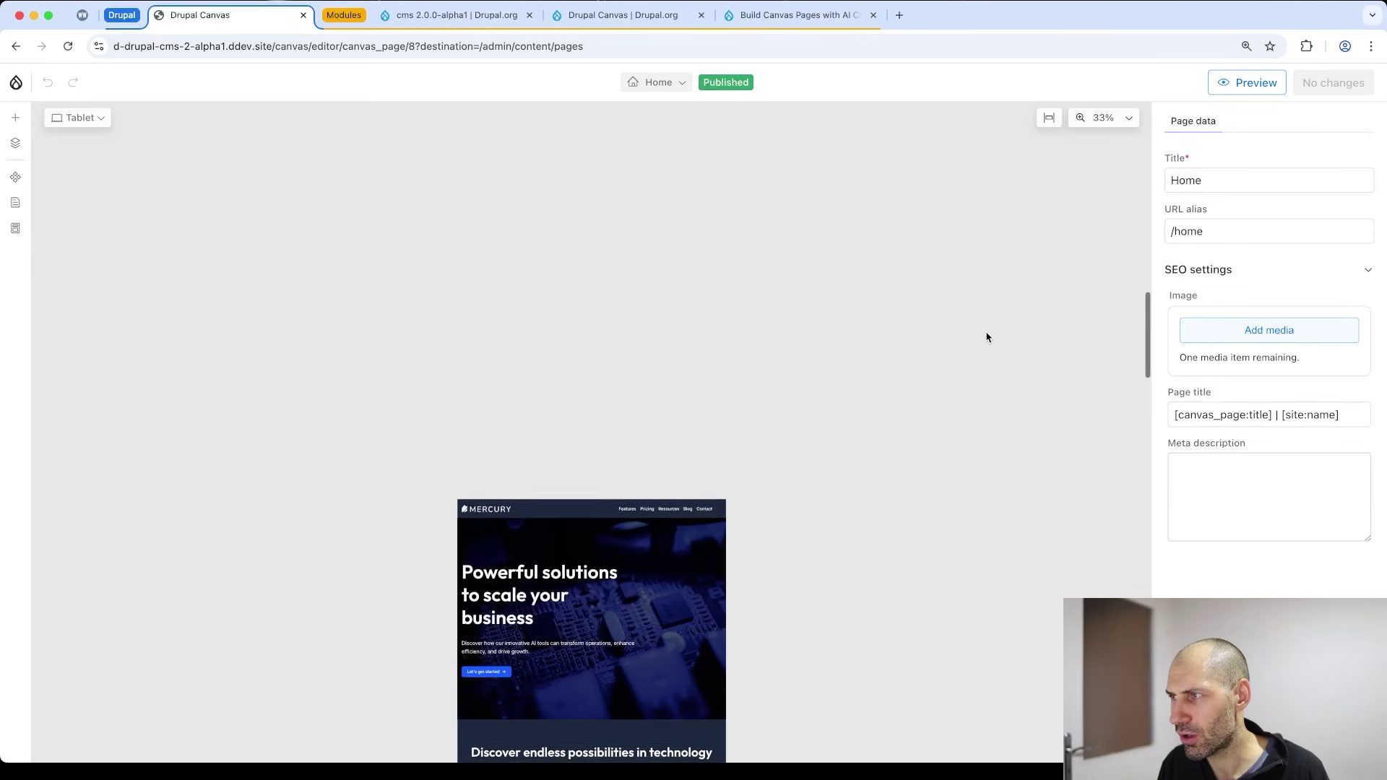
left_click(1097, 118)
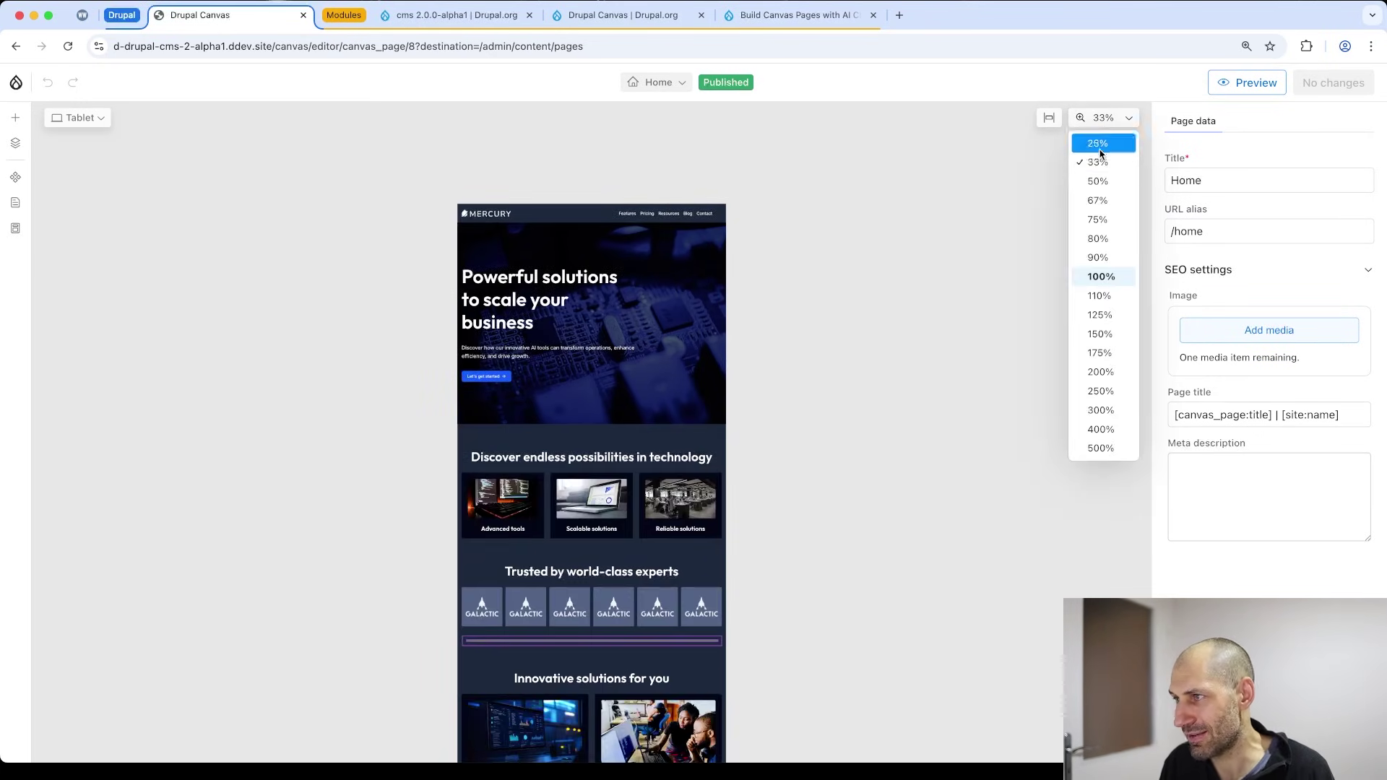
left_click(1101, 269)
left_click(1048, 118)
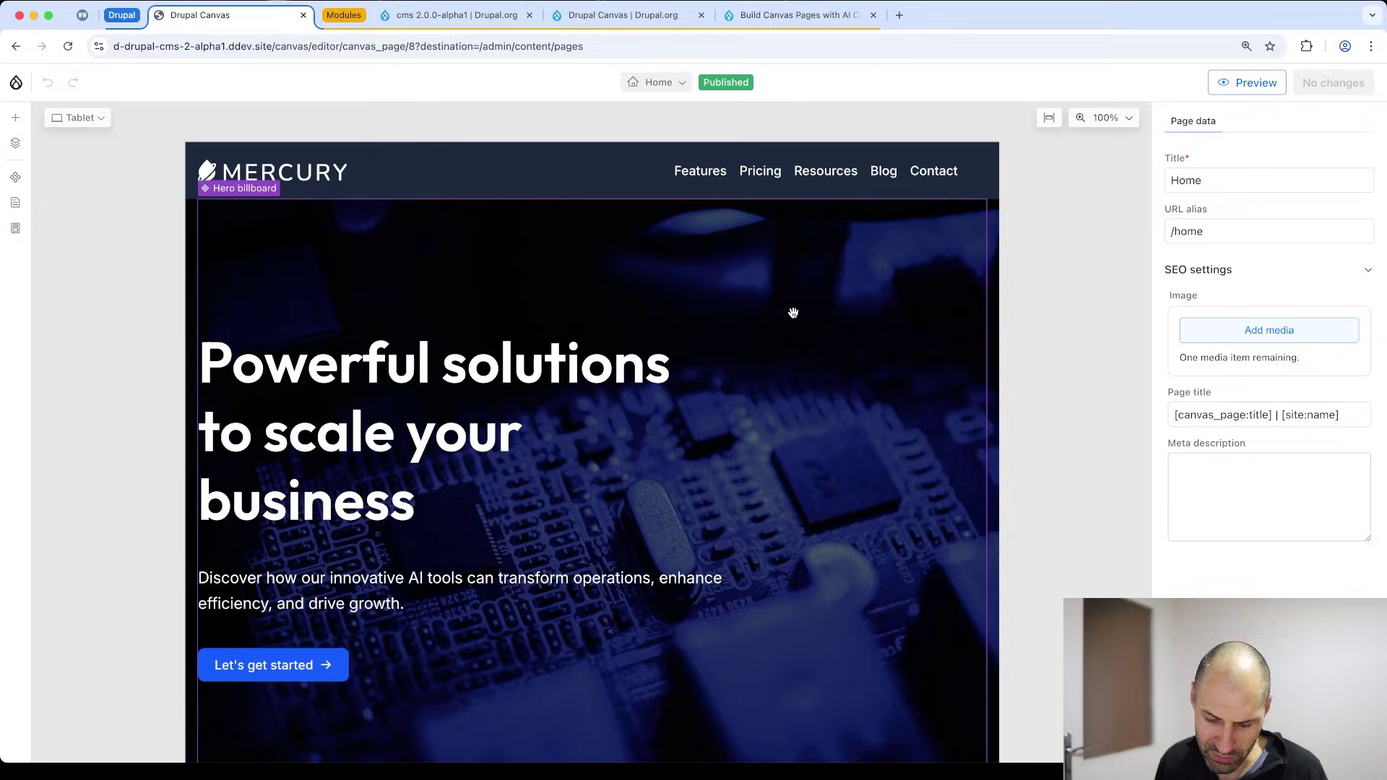
scroll(645, 329, "down", 1)
scroll(645, 329, "down", 1)
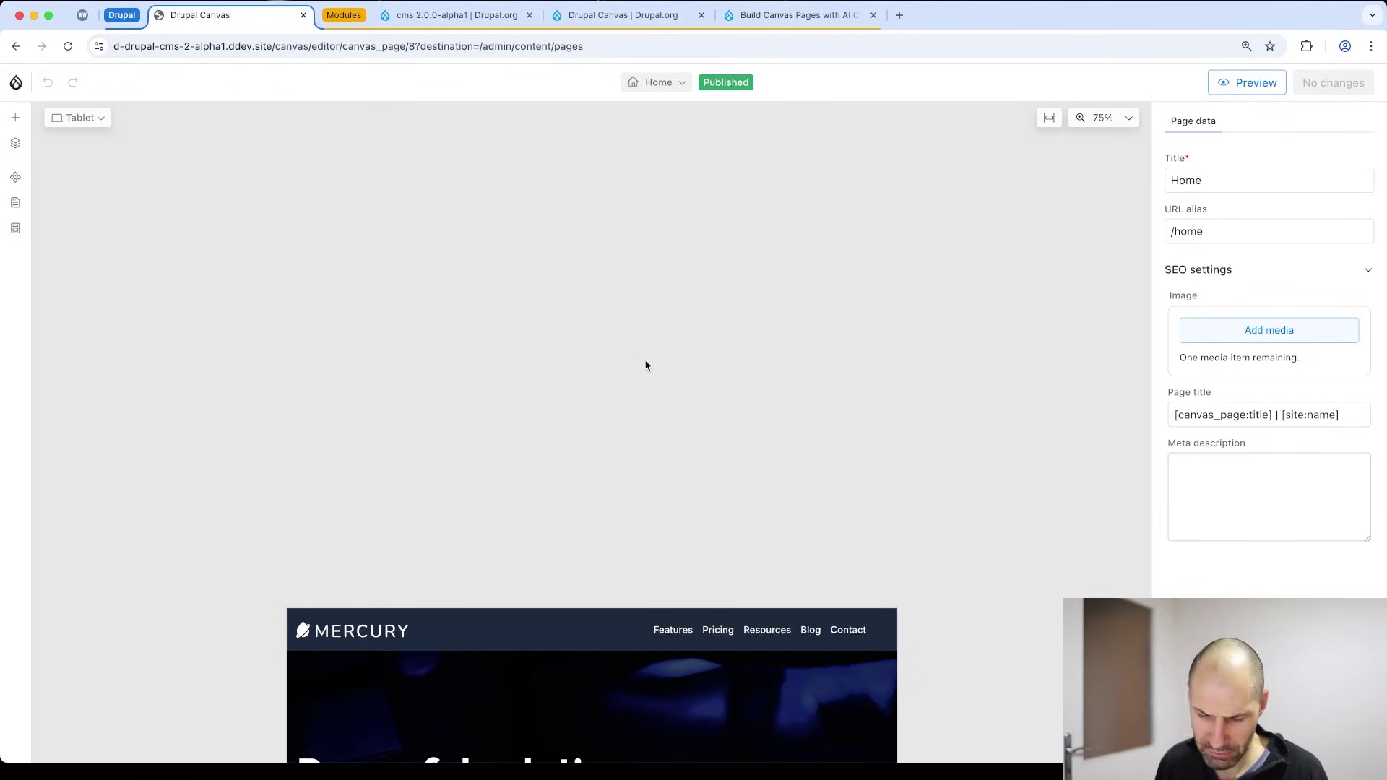
scroll(624, 464, "down", 10)
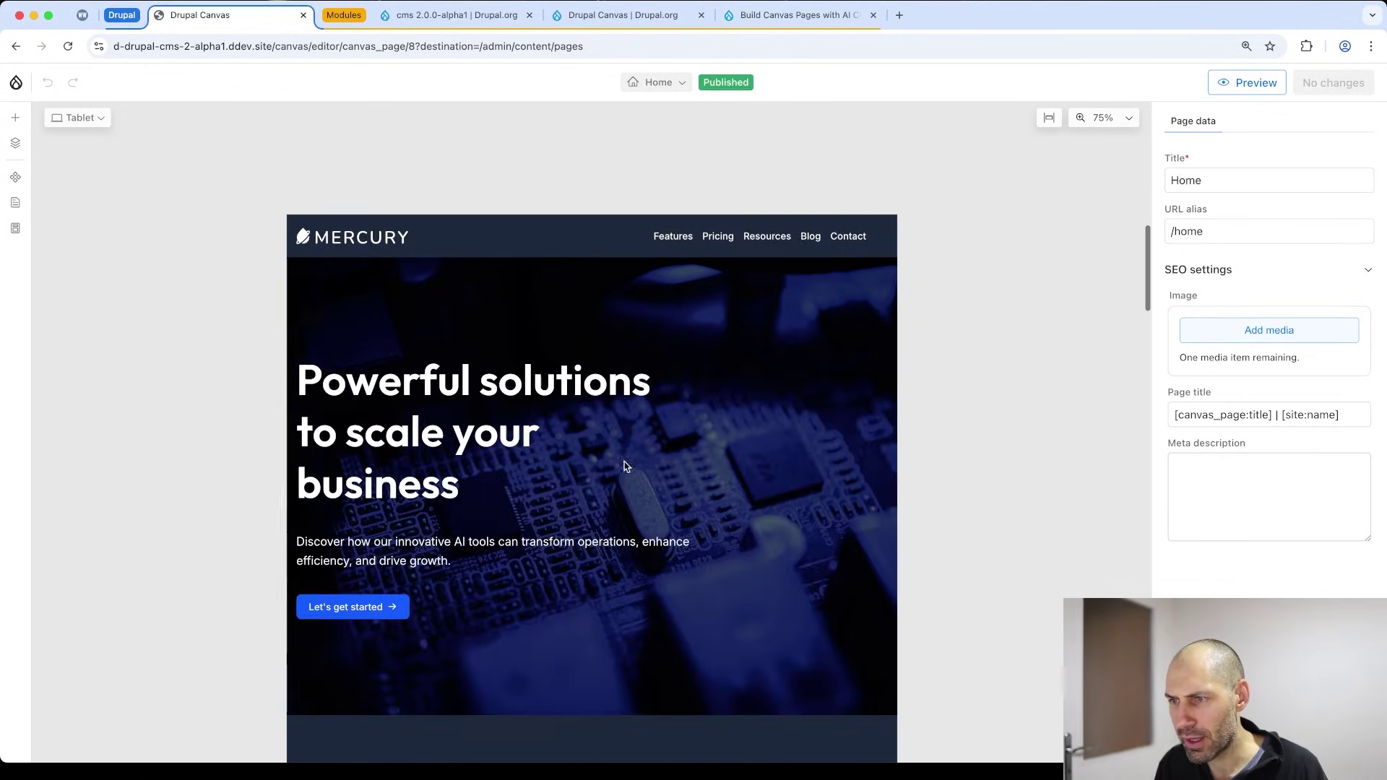
scroll(625, 449, "down", 4)
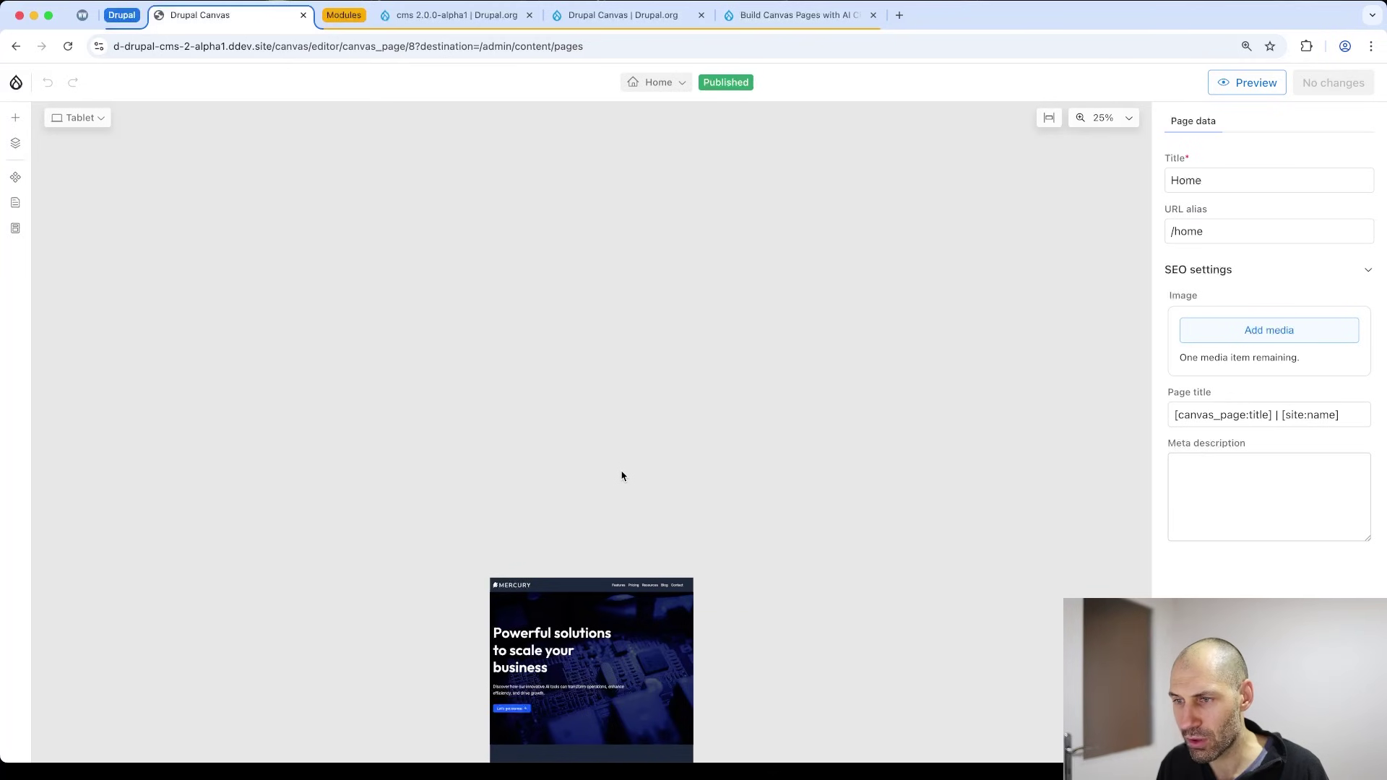
scroll(621, 476, "up", 3)
scroll(621, 474, "down", 5)
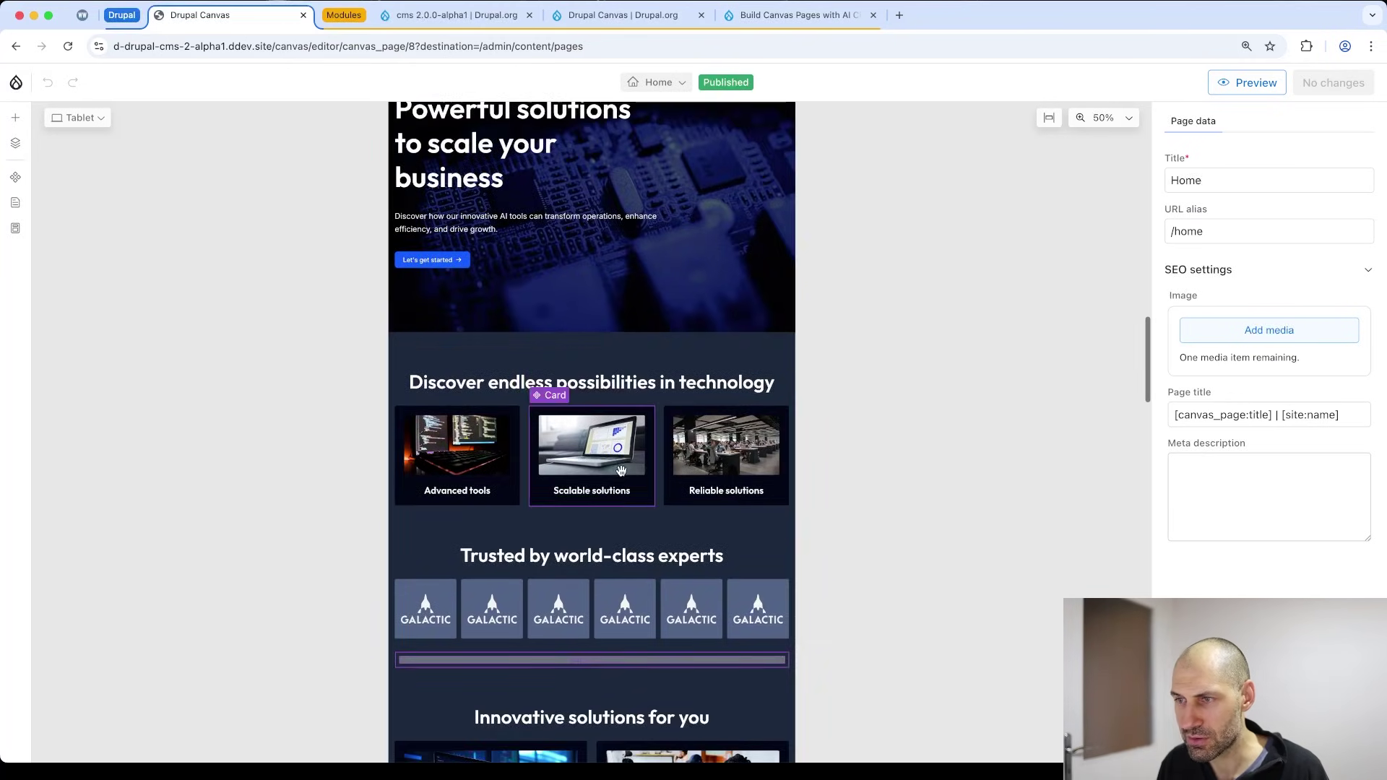
left_click(1104, 117)
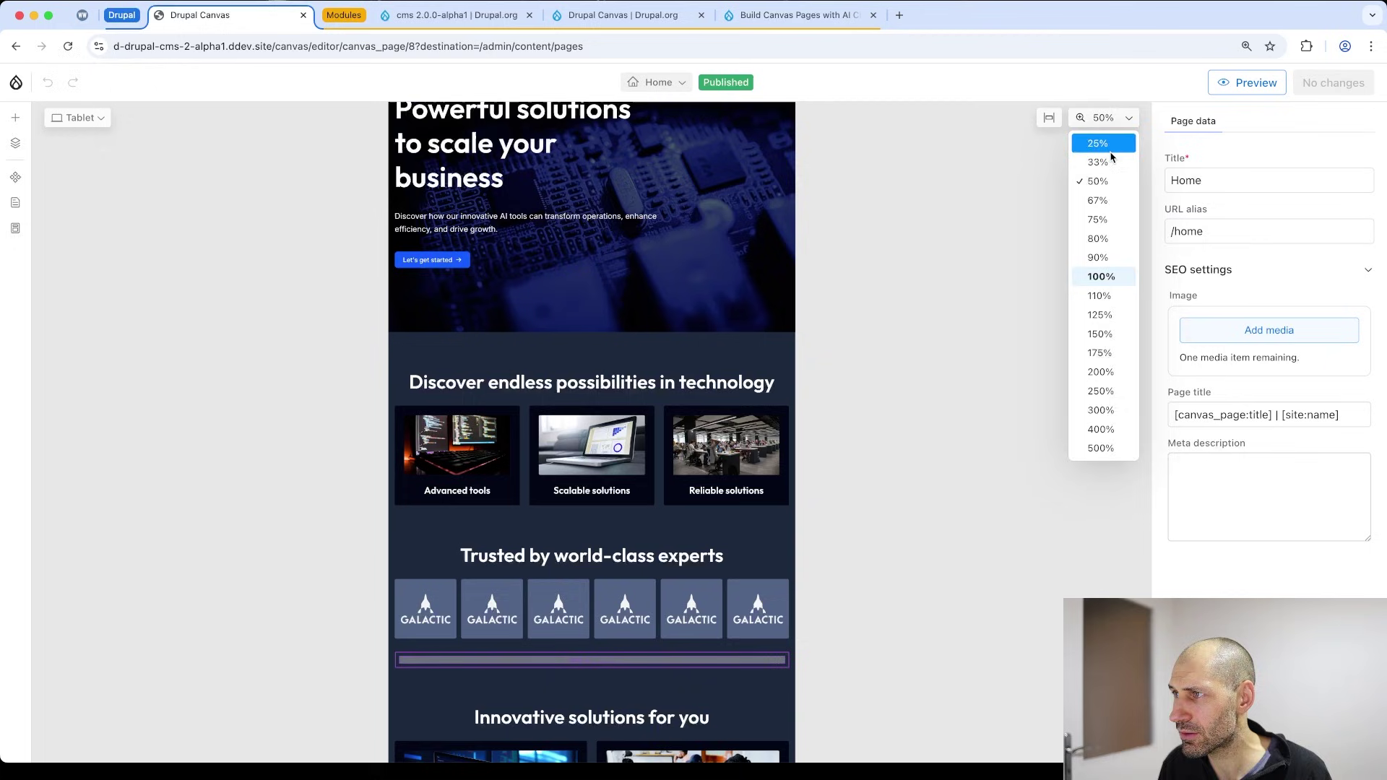
left_click(1101, 276)
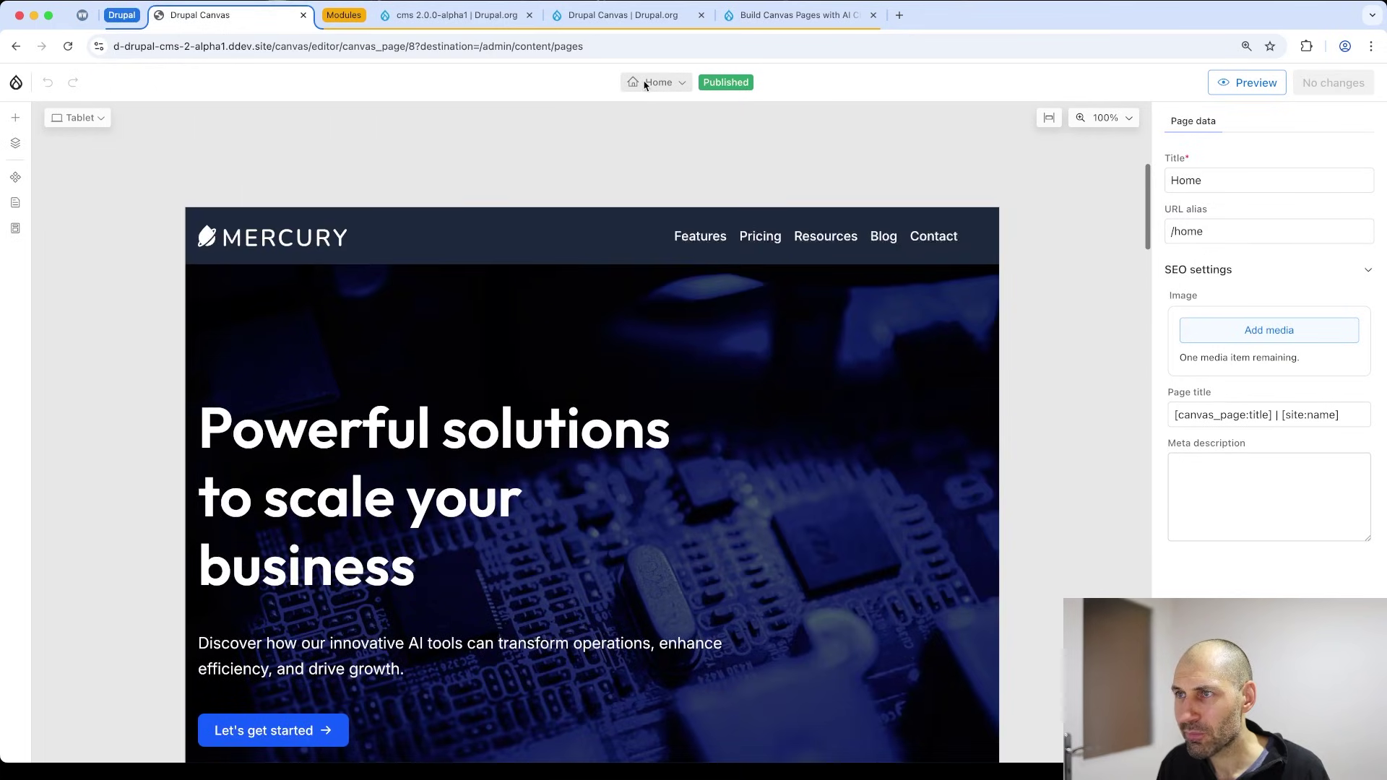
Dismiss the page switcher, select the Home title, then show the hero heading's settings (h1, 8xl).
left_click(646, 84)
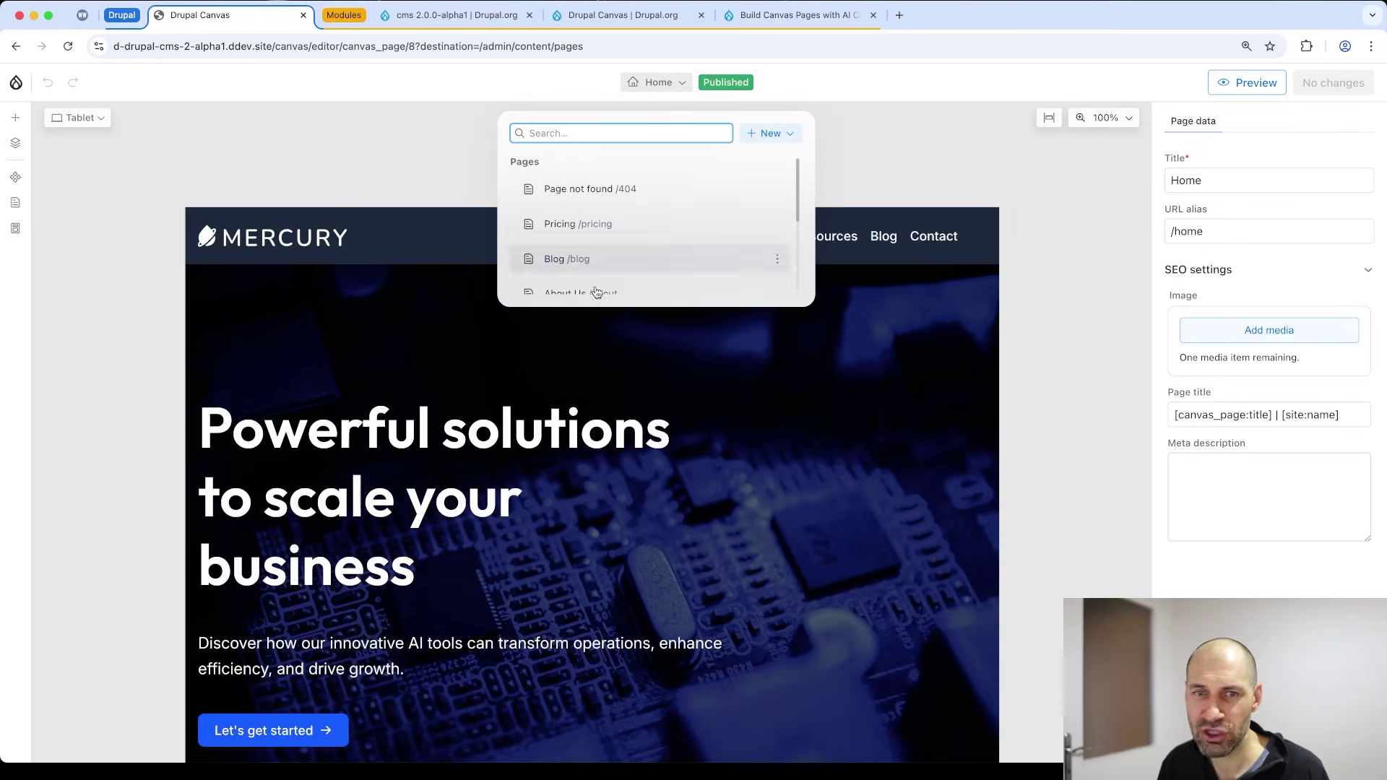
left_click(925, 165)
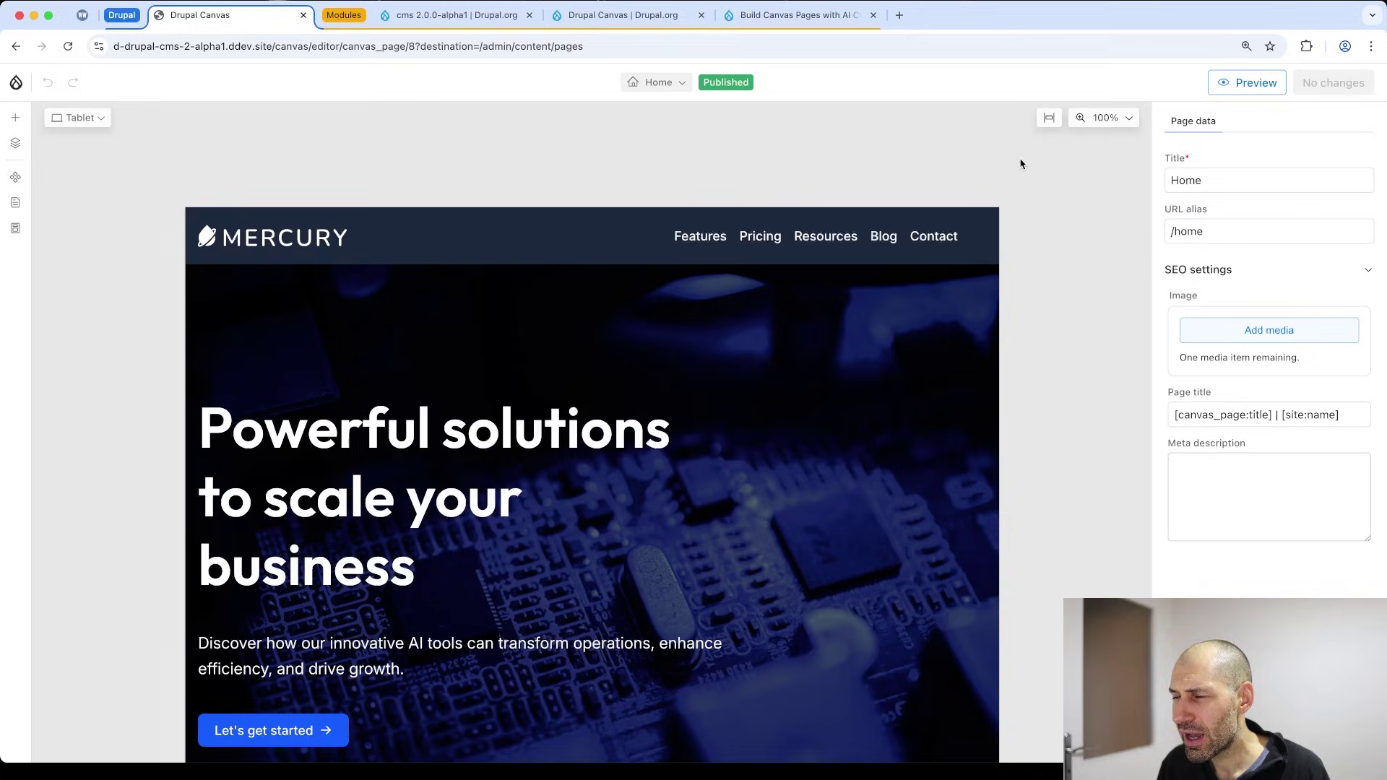
double_click(1204, 182)
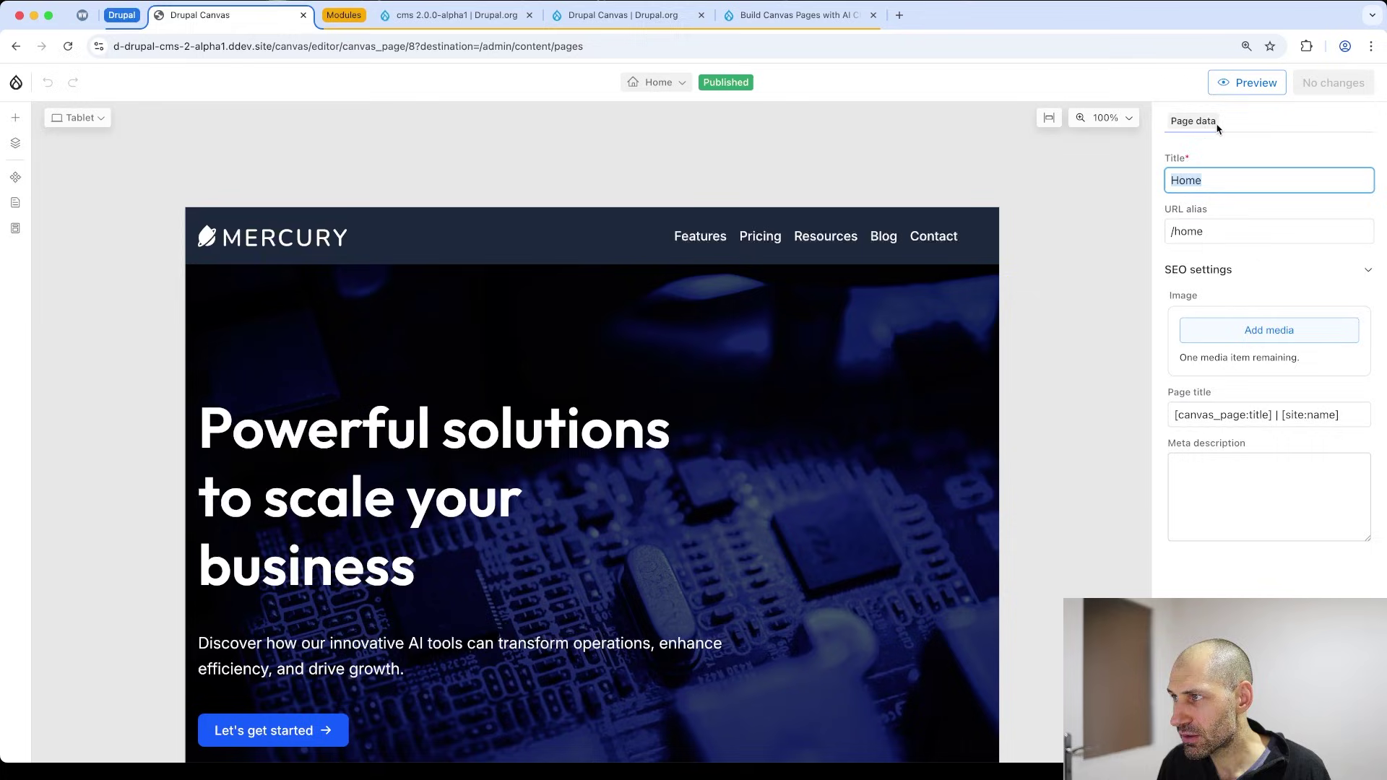
left_click(544, 466)
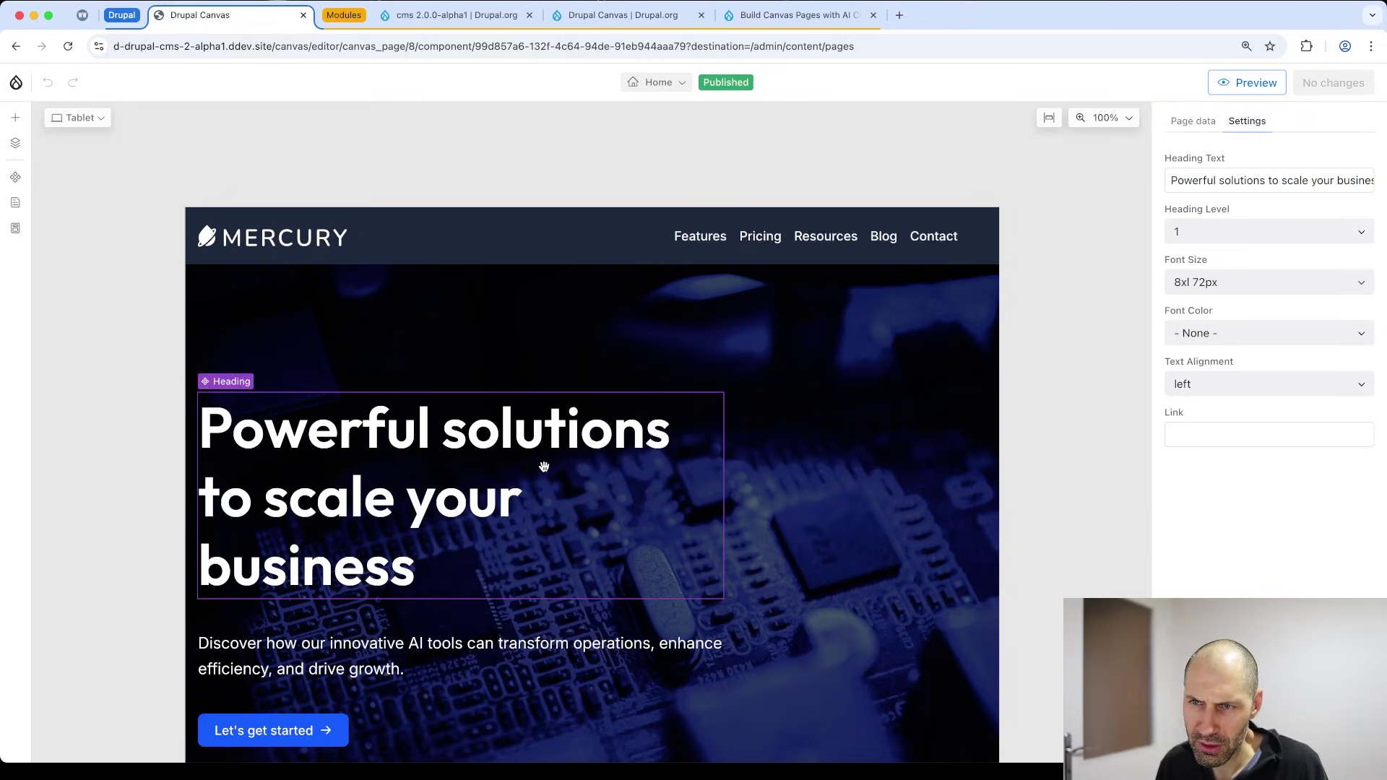
Glance at Layers and the component Library, then show the hero paragraph's rich text settings (125%).
left_click(15, 143)
left_click(15, 117)
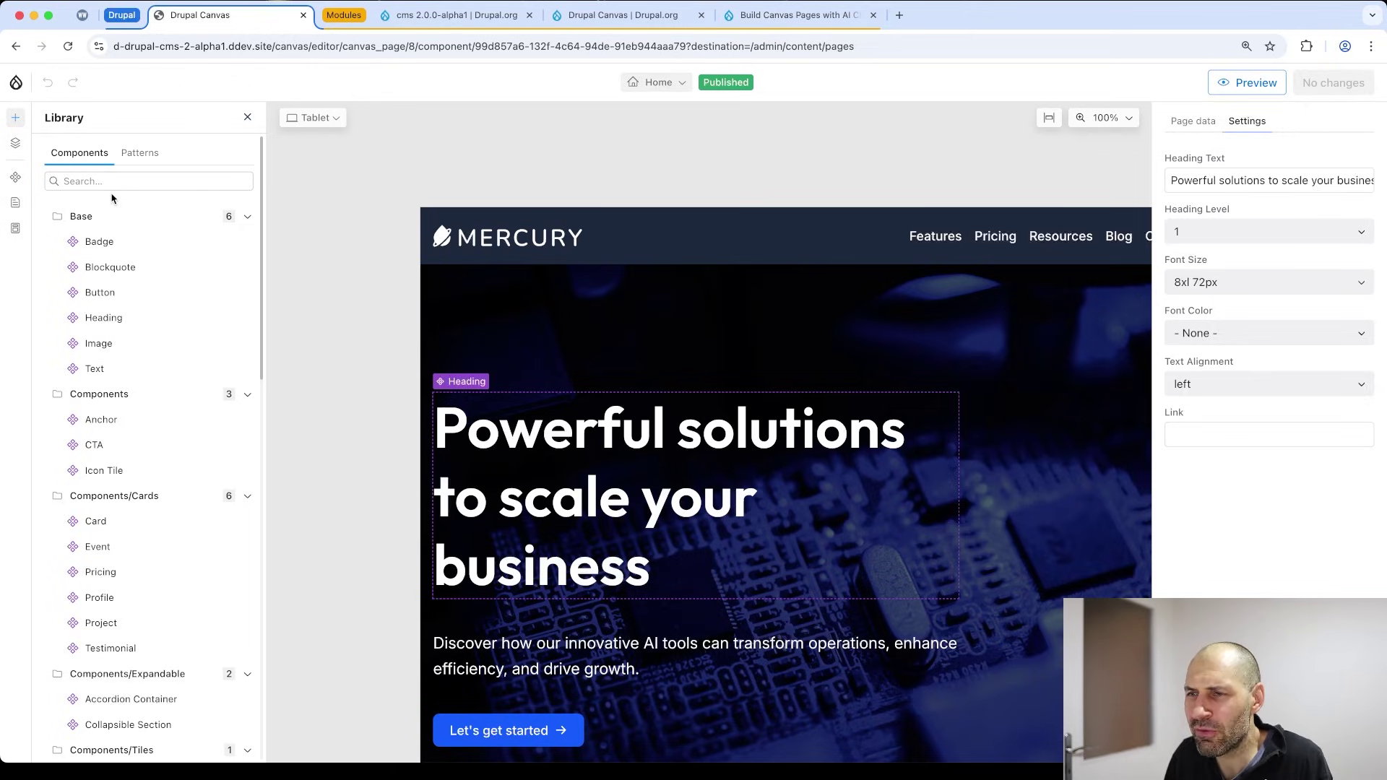
left_click(248, 117)
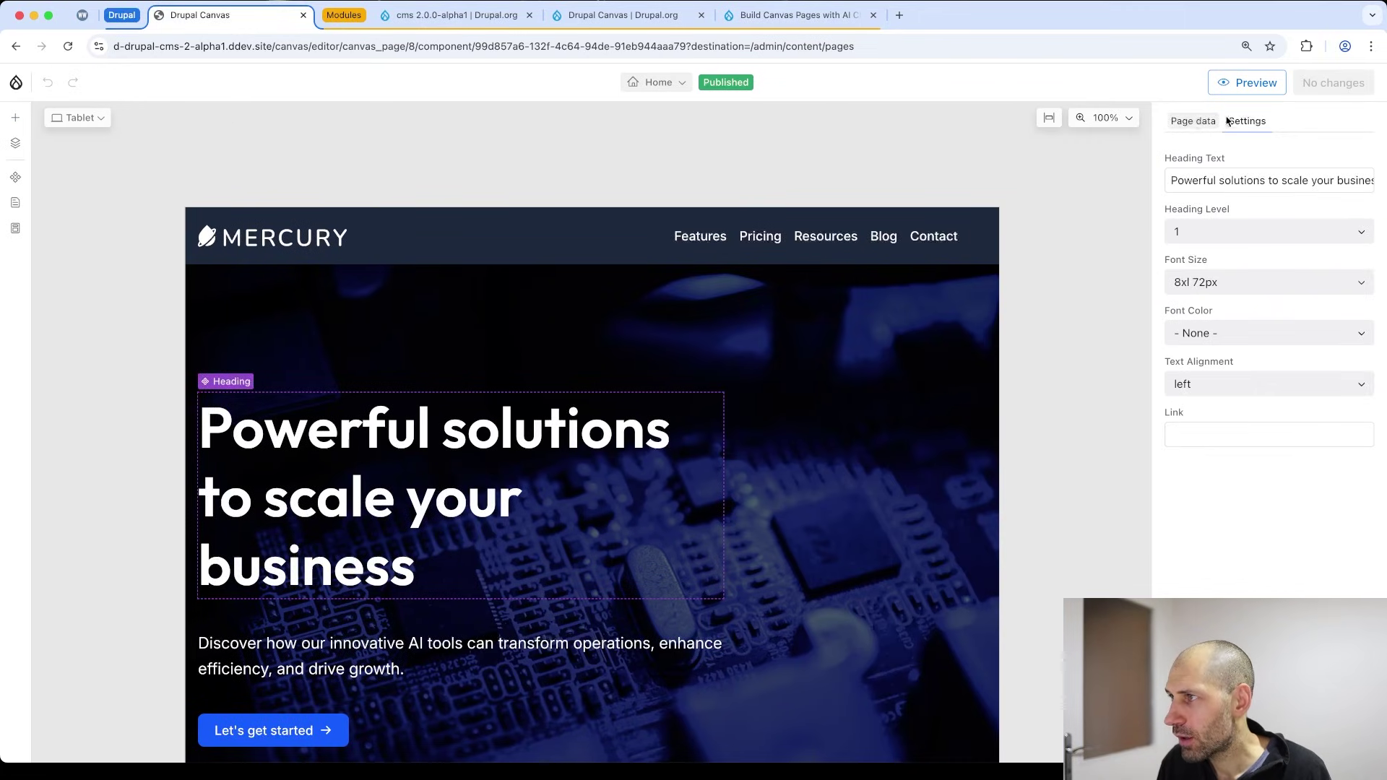
scroll(462, 433, "down", 4)
left_click(463, 409)
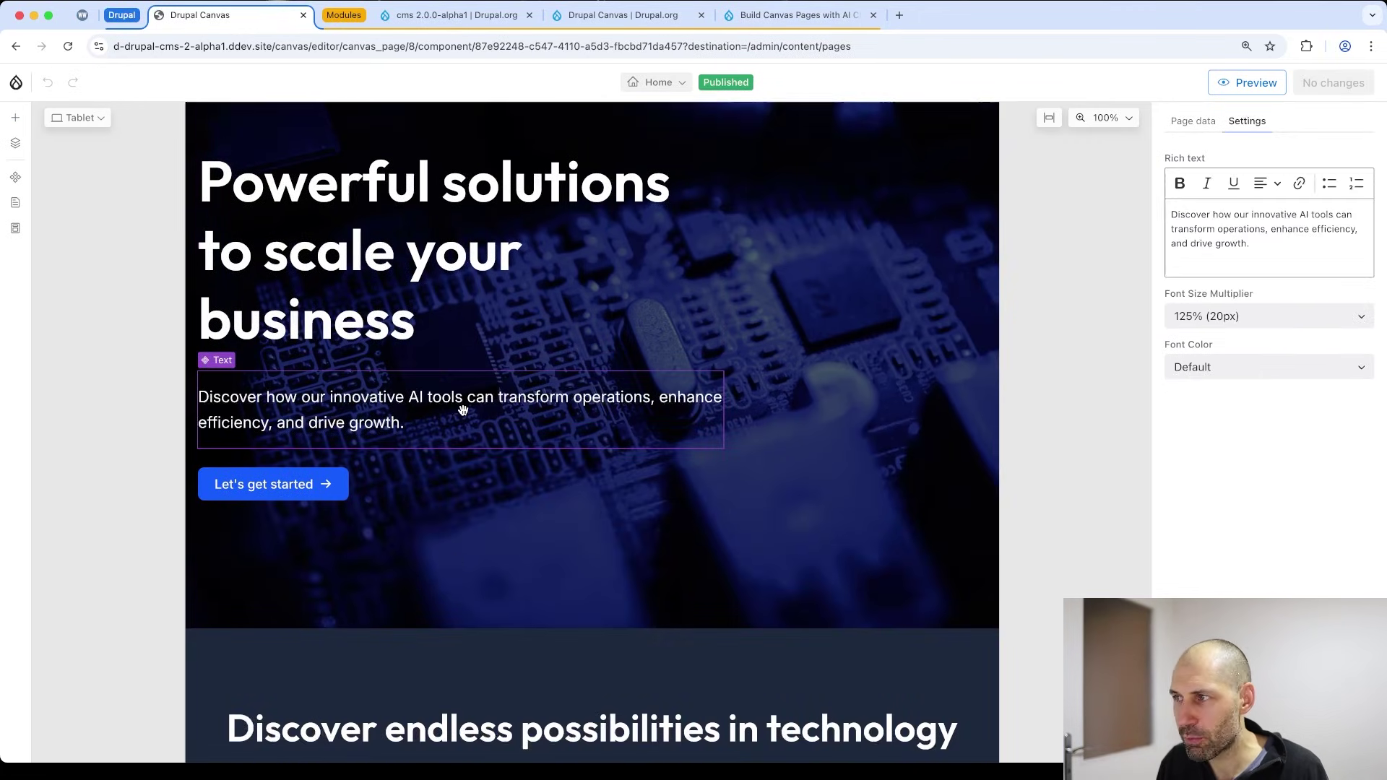
Preview the Home page at Full, Tablet and Mobile widths, then exit the preview.
left_click(1241, 83)
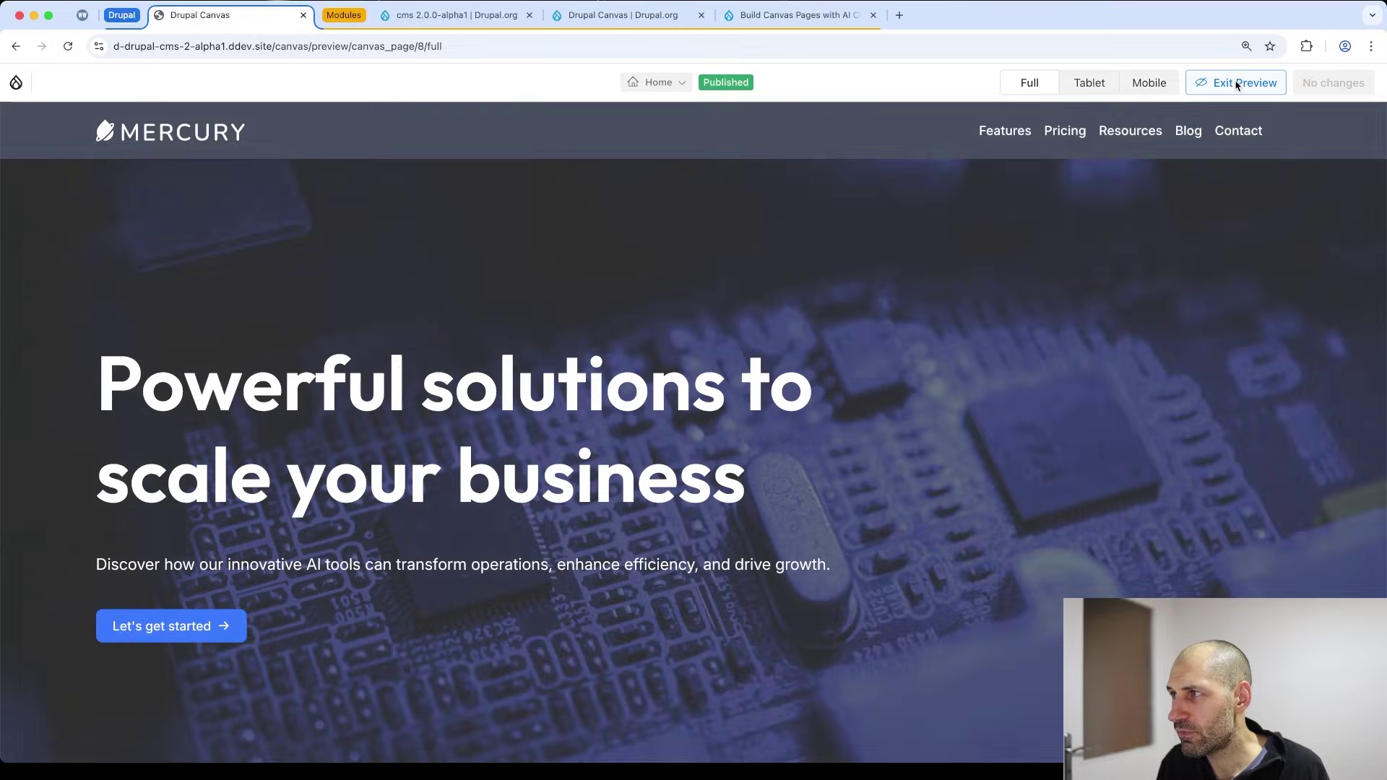
left_click(1101, 86)
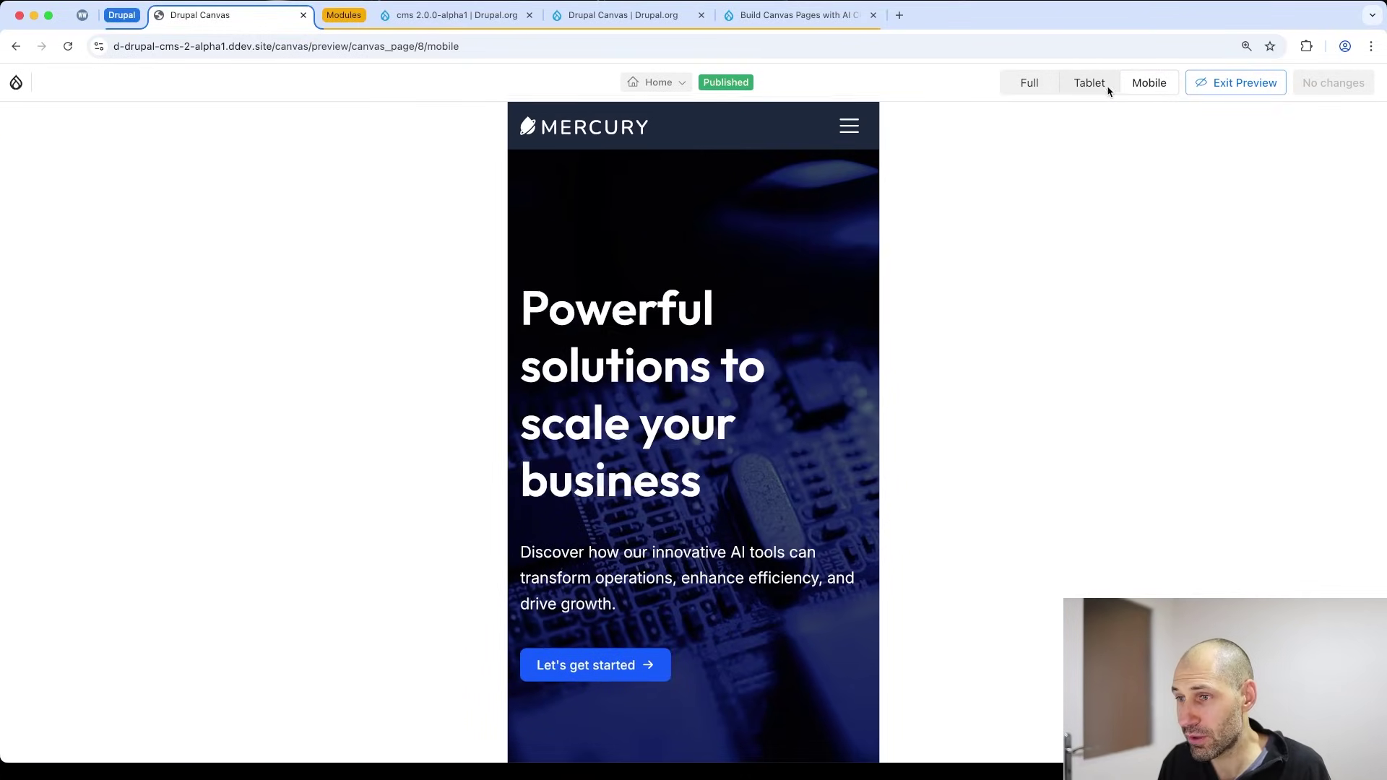
left_click(1091, 85)
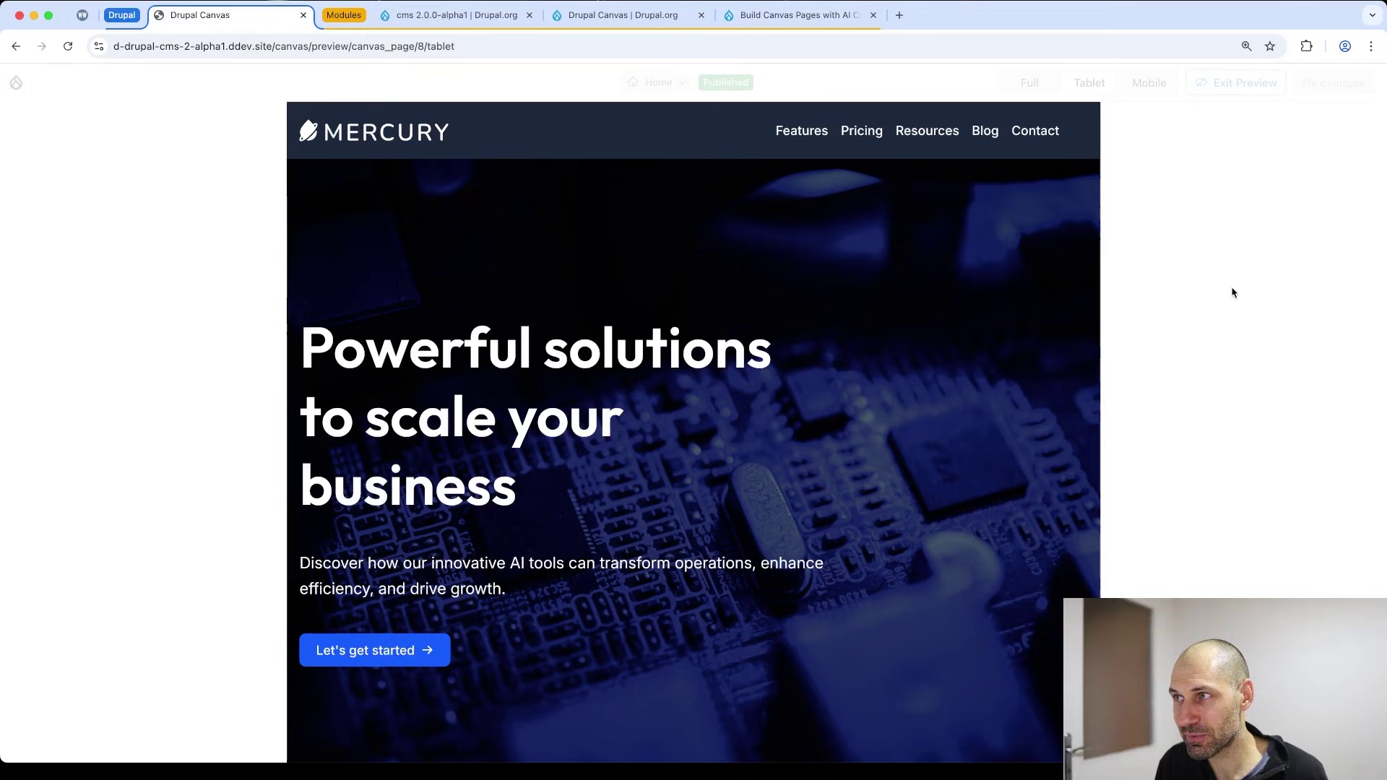
mouse_move(1074, 81)
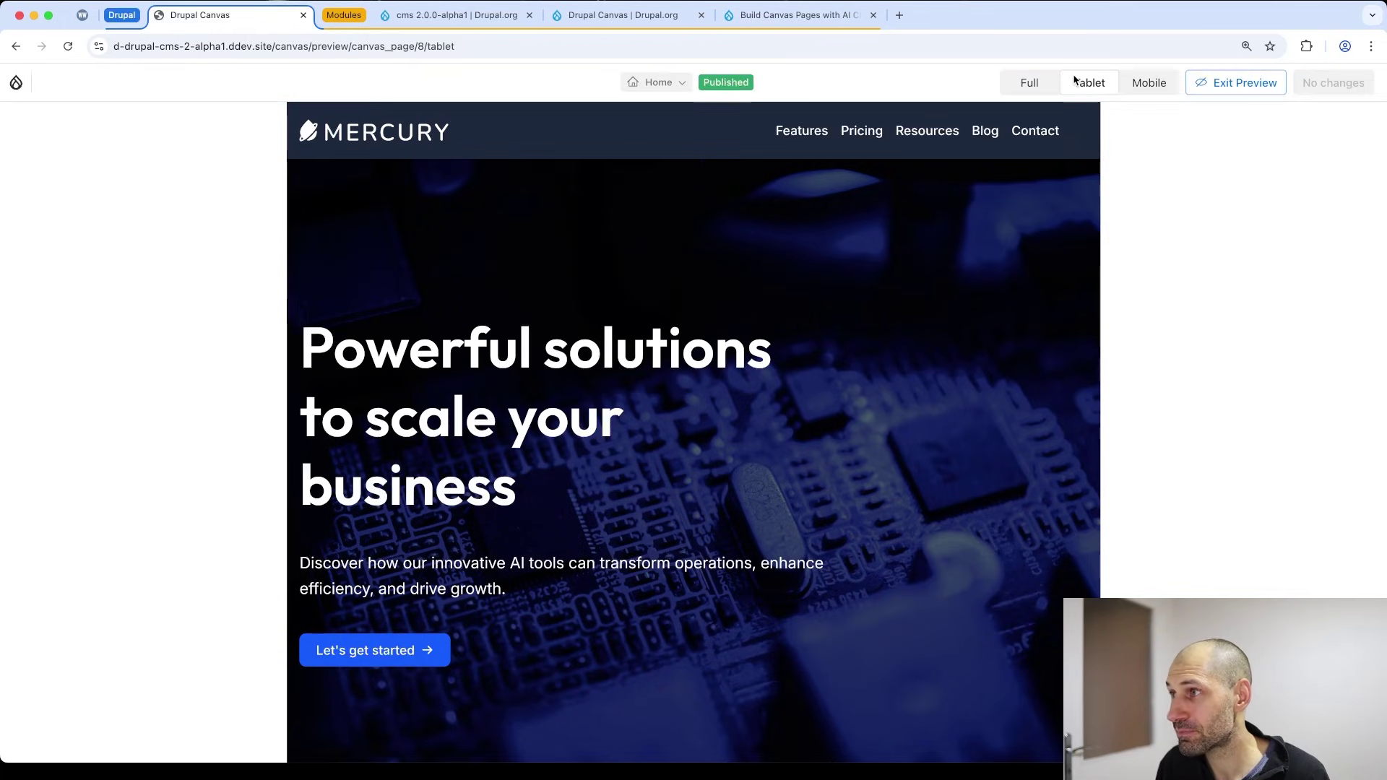
left_click(1253, 83)
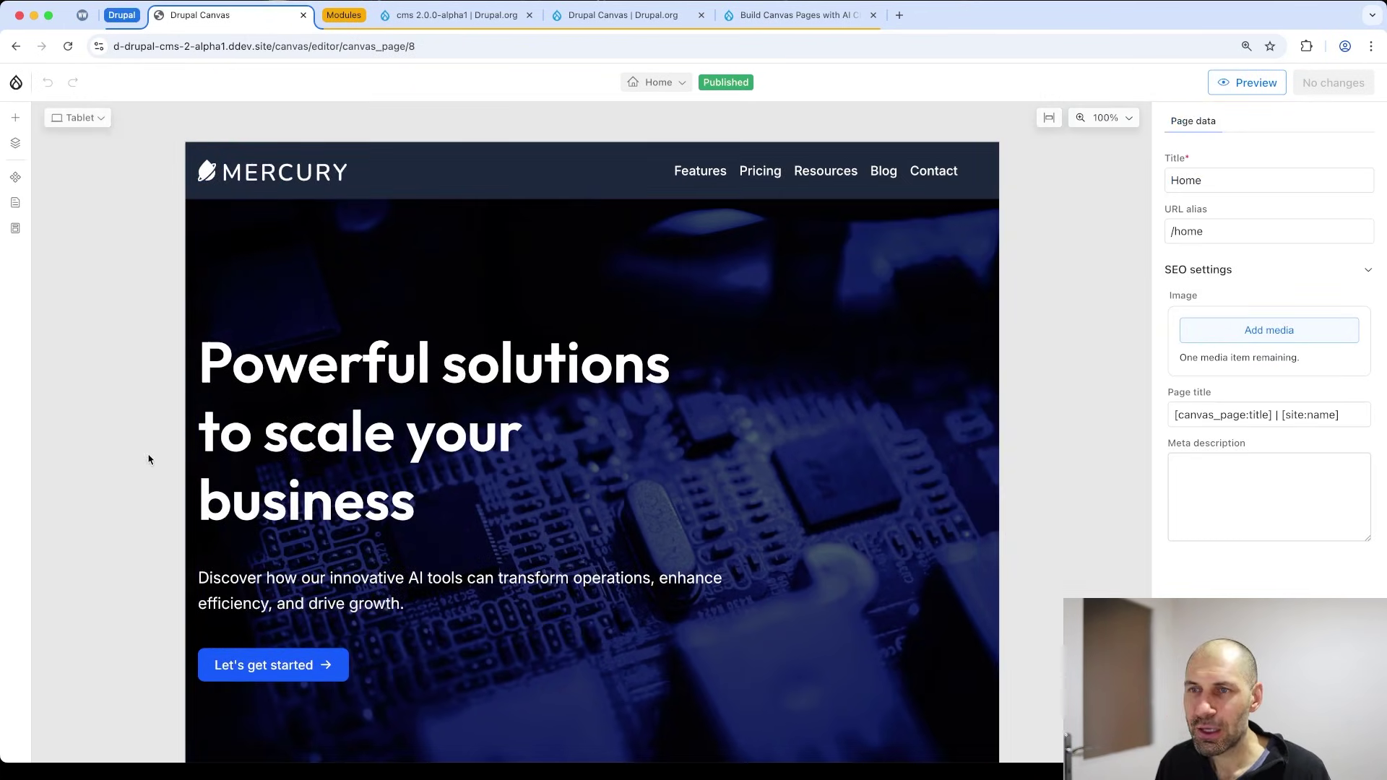
Scroll the component Library previewing components, then show the layer tree of sections, card grids and logos.
left_click(16, 117)
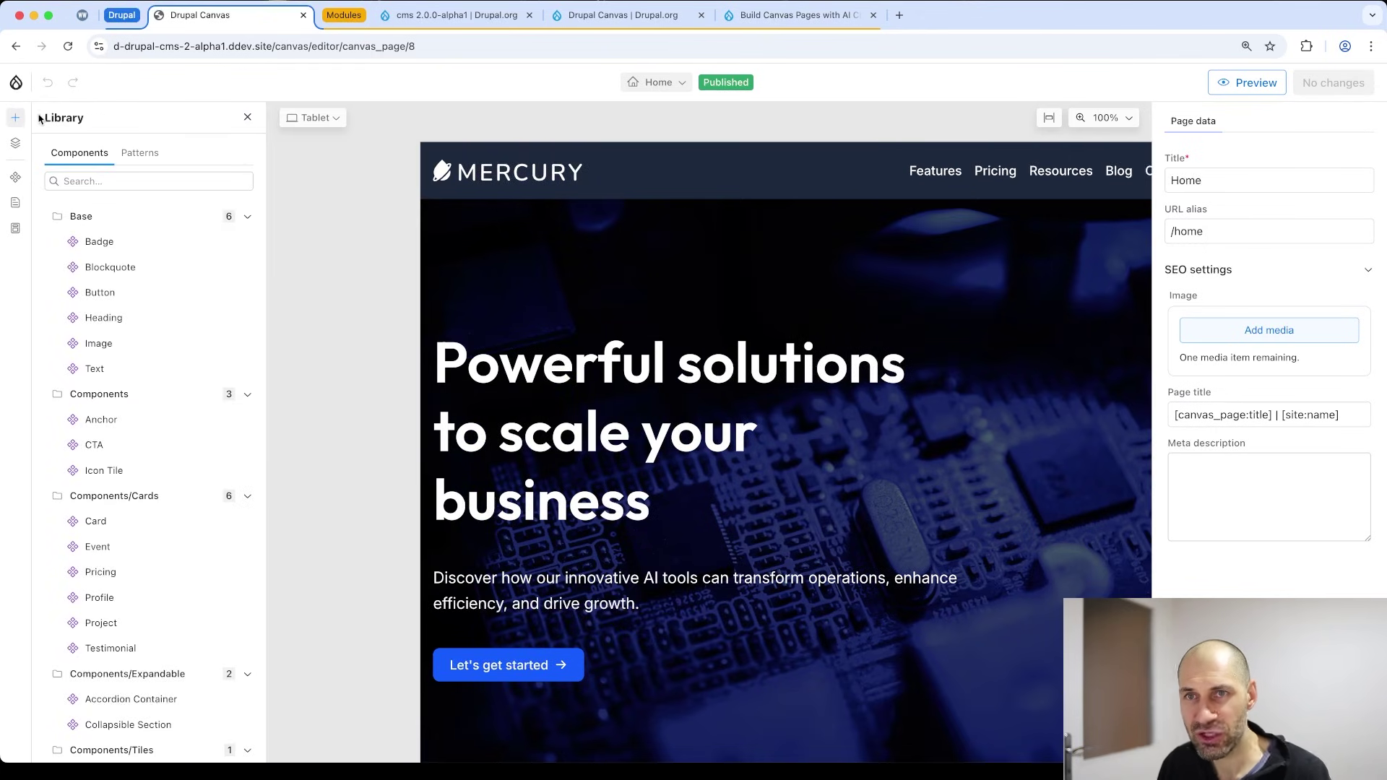
scroll(142, 318, "down", 10)
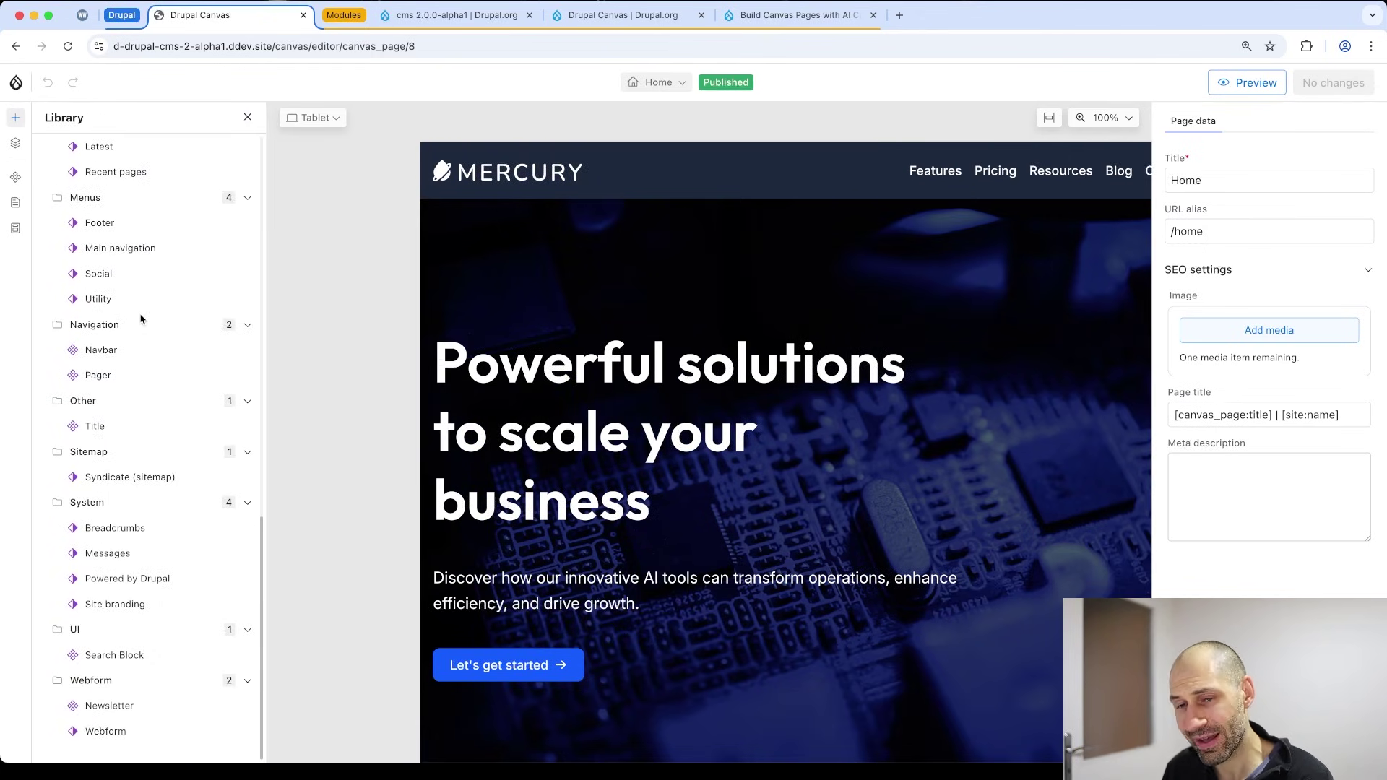
scroll(142, 328, "up", 4)
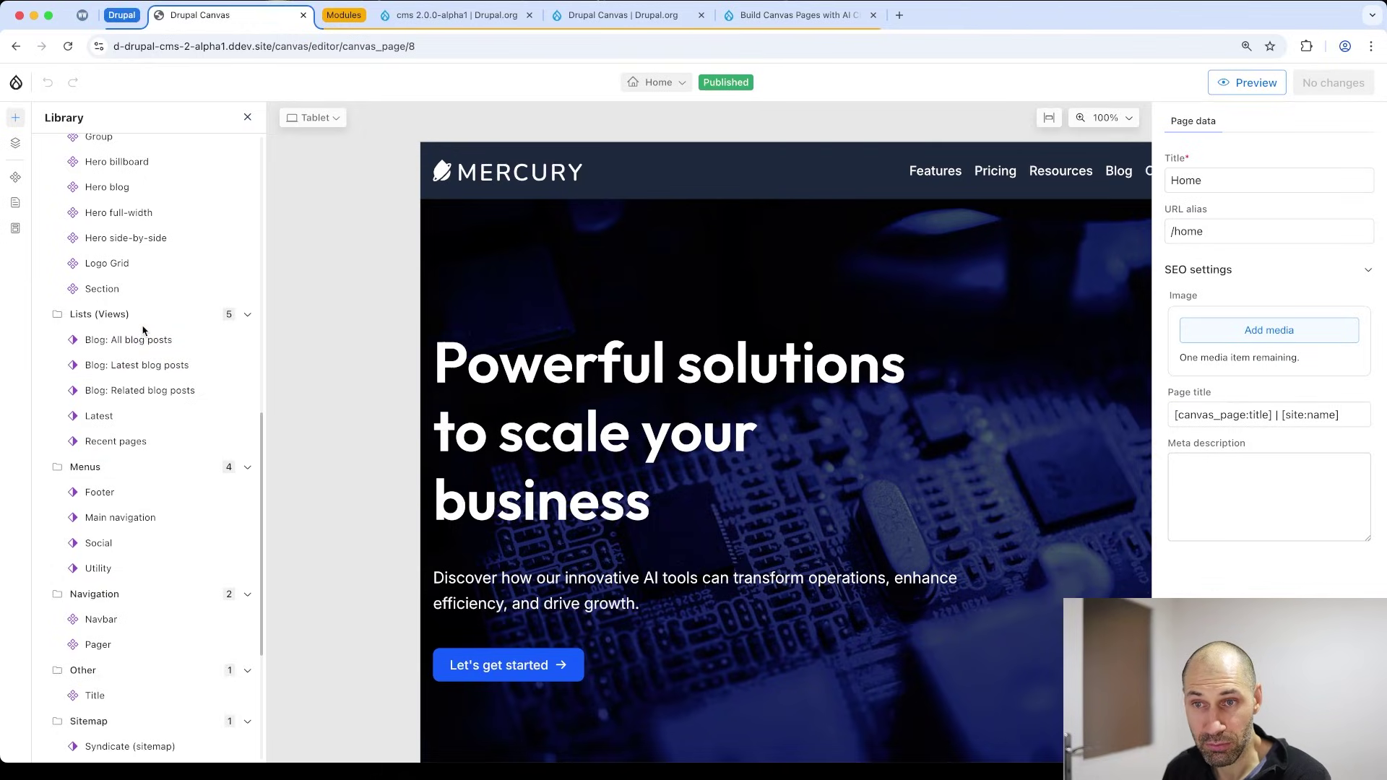
mouse_move(149, 517)
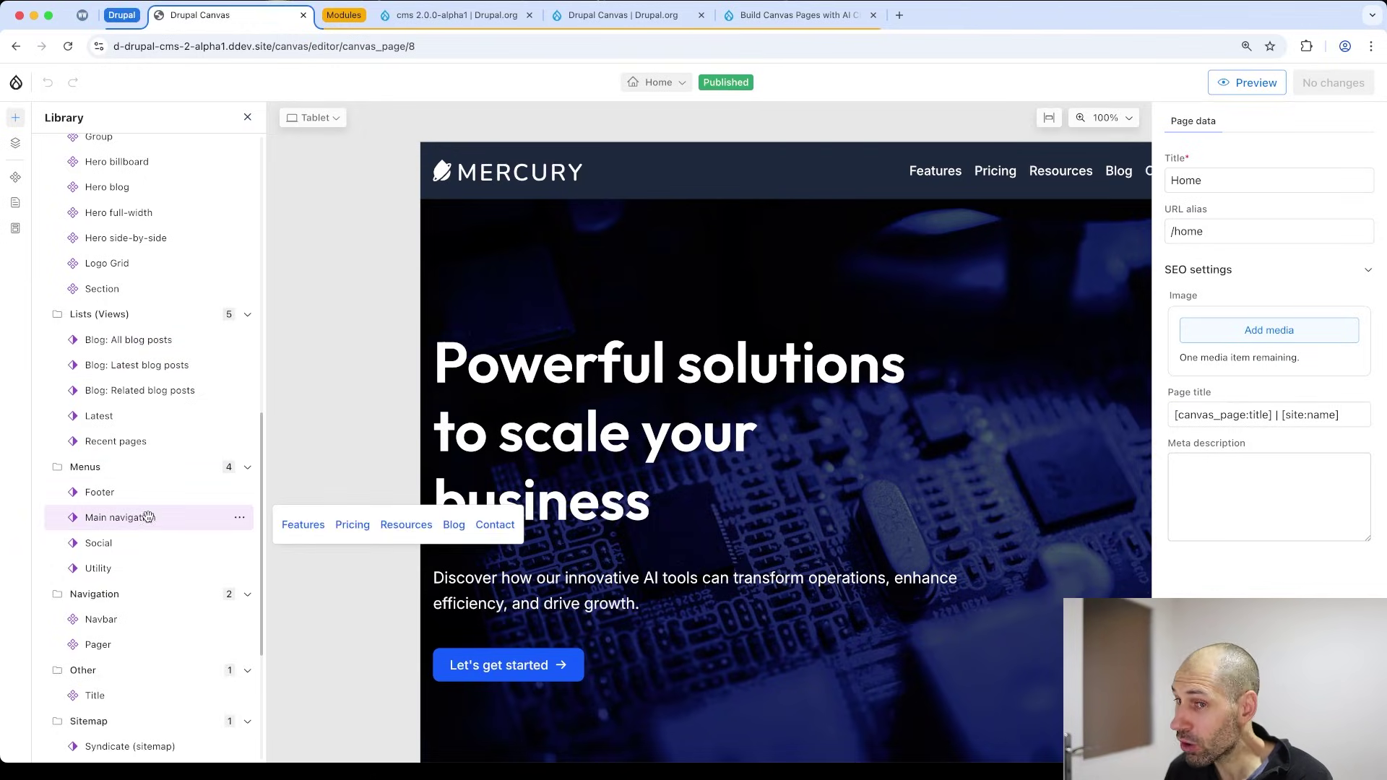
scroll(149, 517, "up", 3)
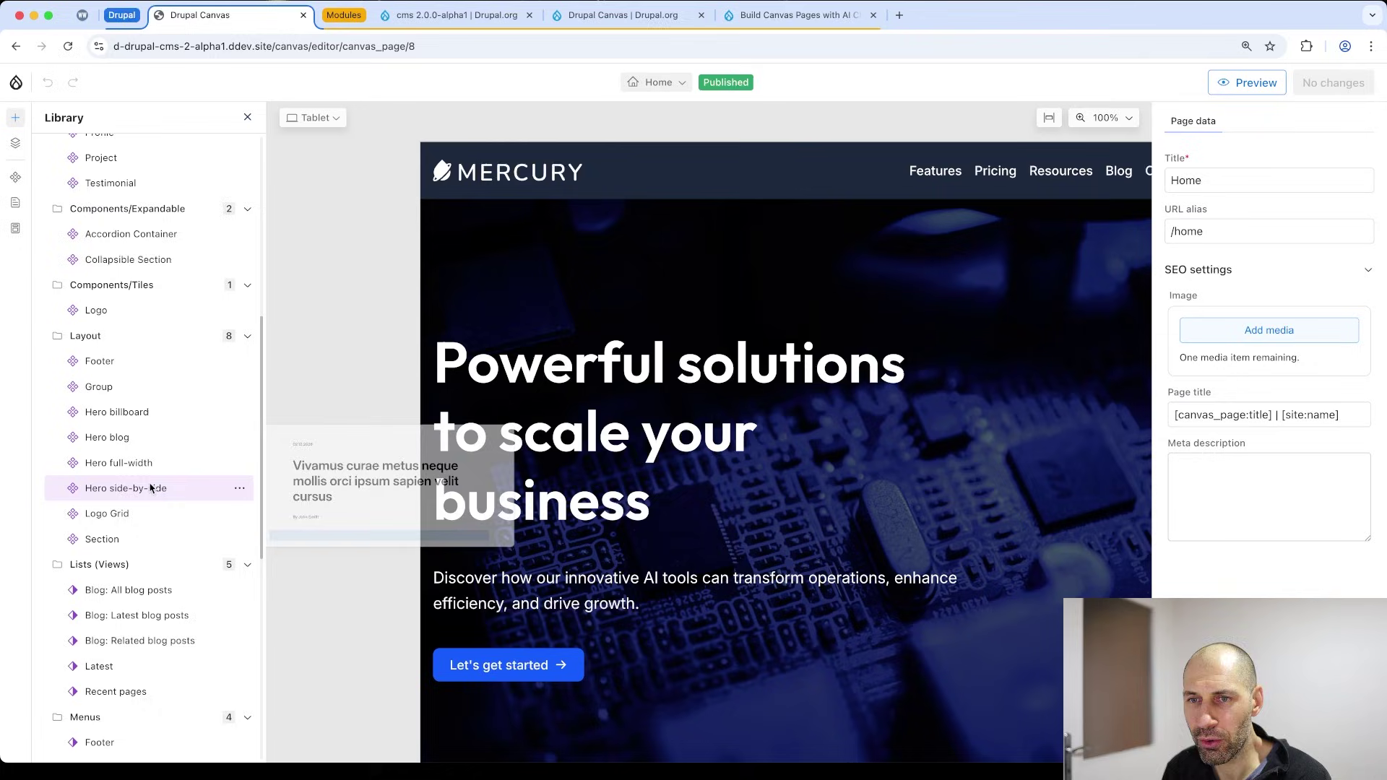
mouse_move(152, 549)
scroll(151, 547, "up", 5)
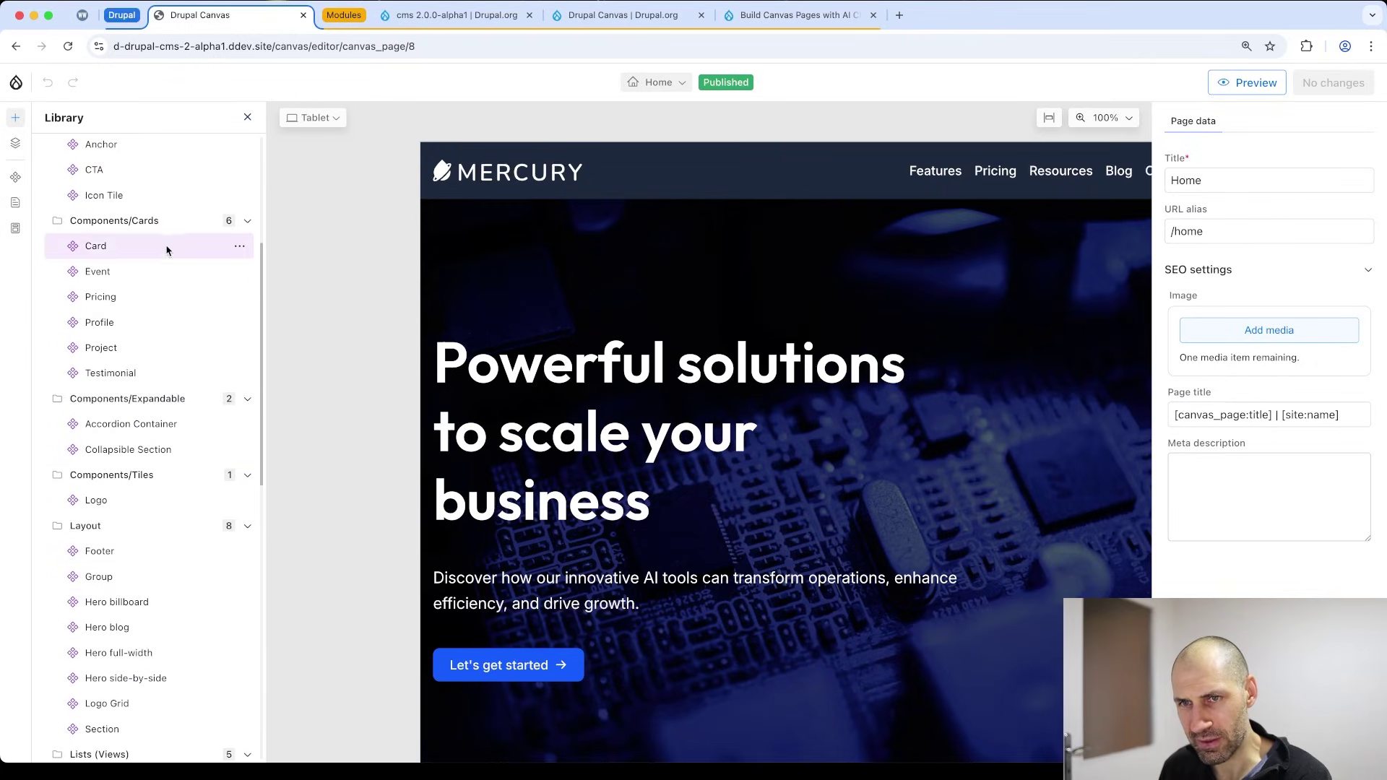
mouse_move(166, 329)
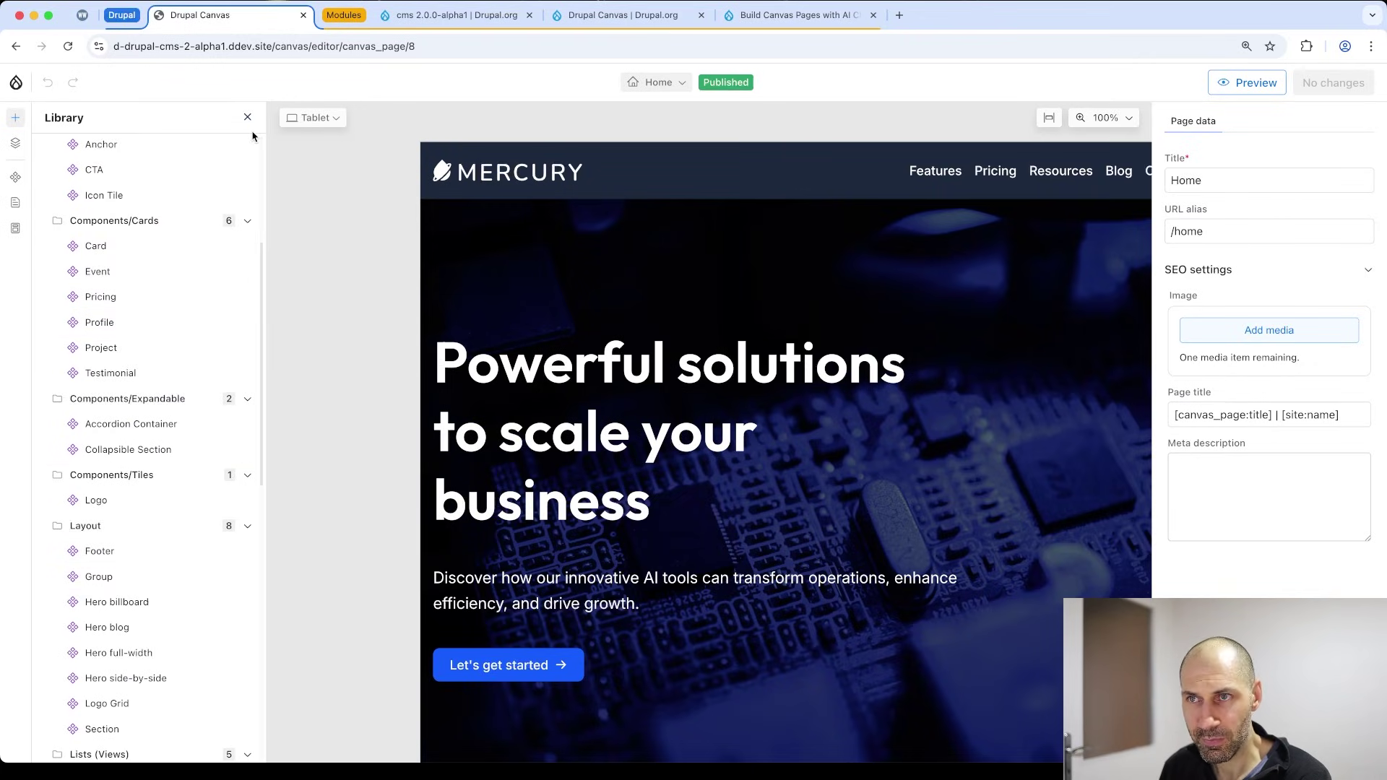
scroll(108, 238, "up", 2)
left_click(13, 148)
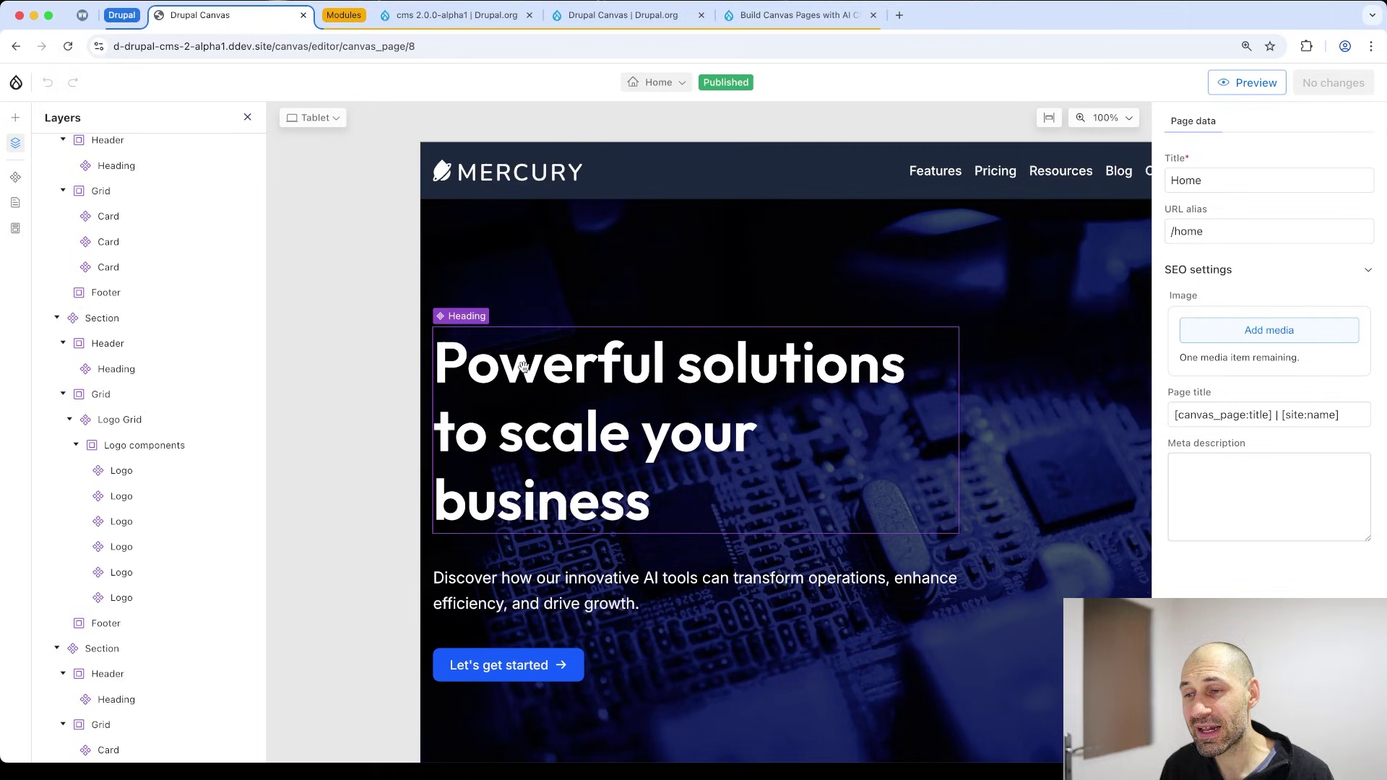
Select the Service automation card in the Layers tree, briefly check the User-centric solutions card, and return to it.
scroll(180, 449, "down", 1)
scroll(181, 449, "down", 3)
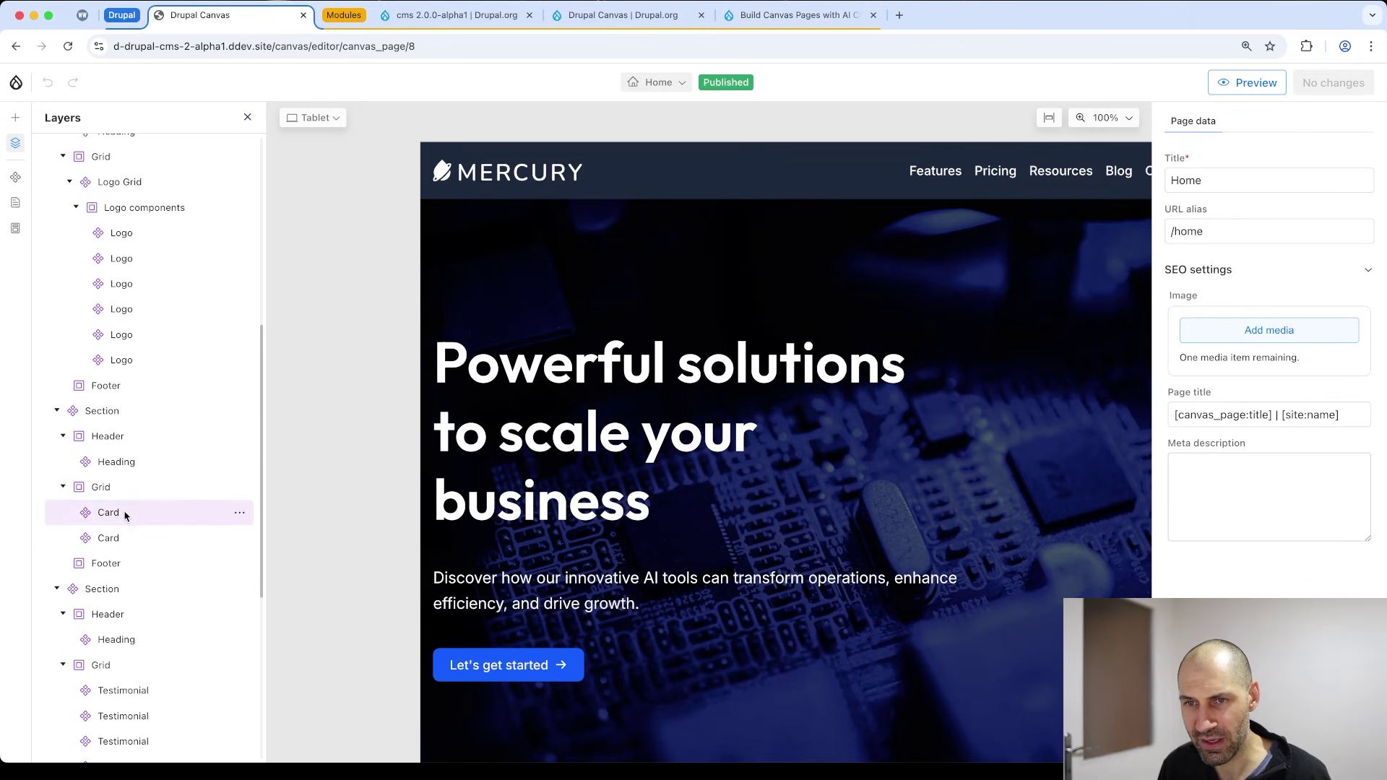
left_click(182, 513)
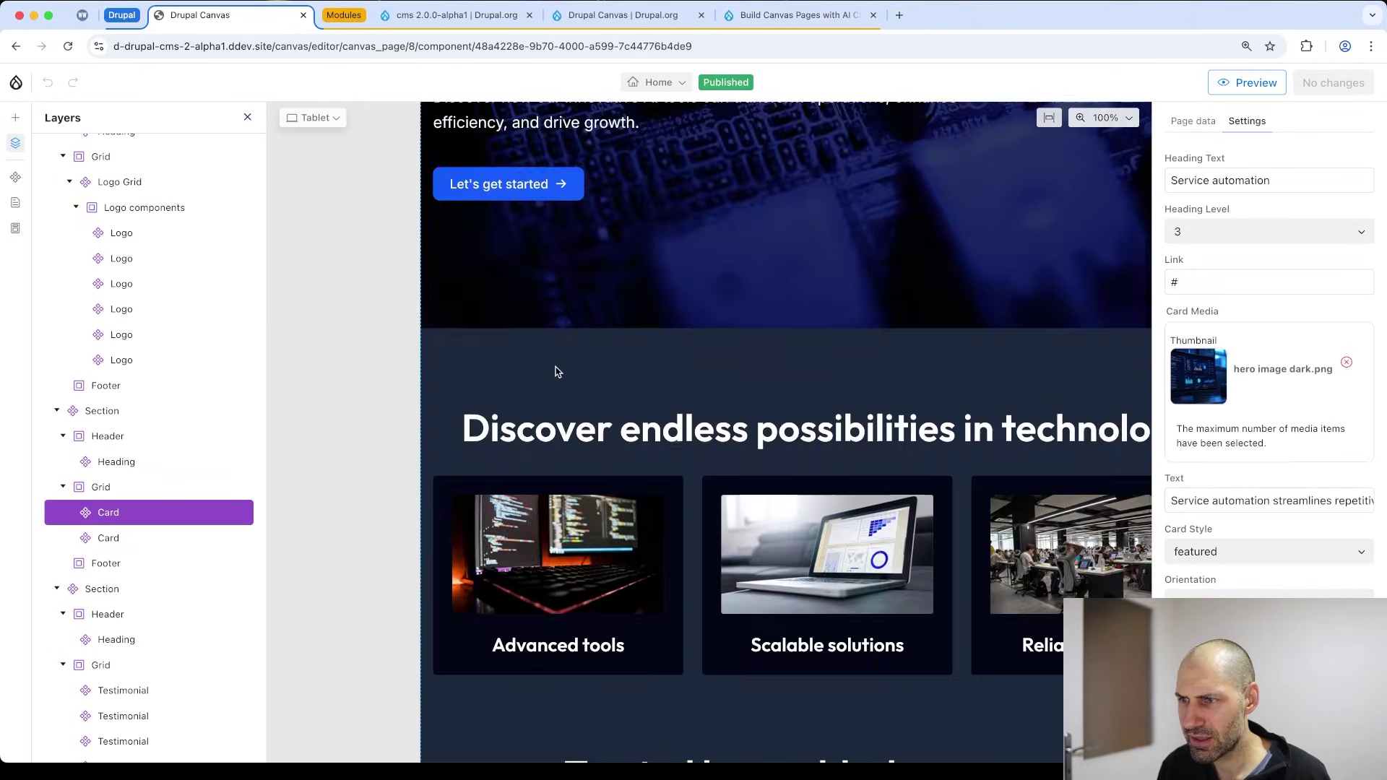
scroll(550, 358, "down", 15)
scroll(548, 353, "up", 3)
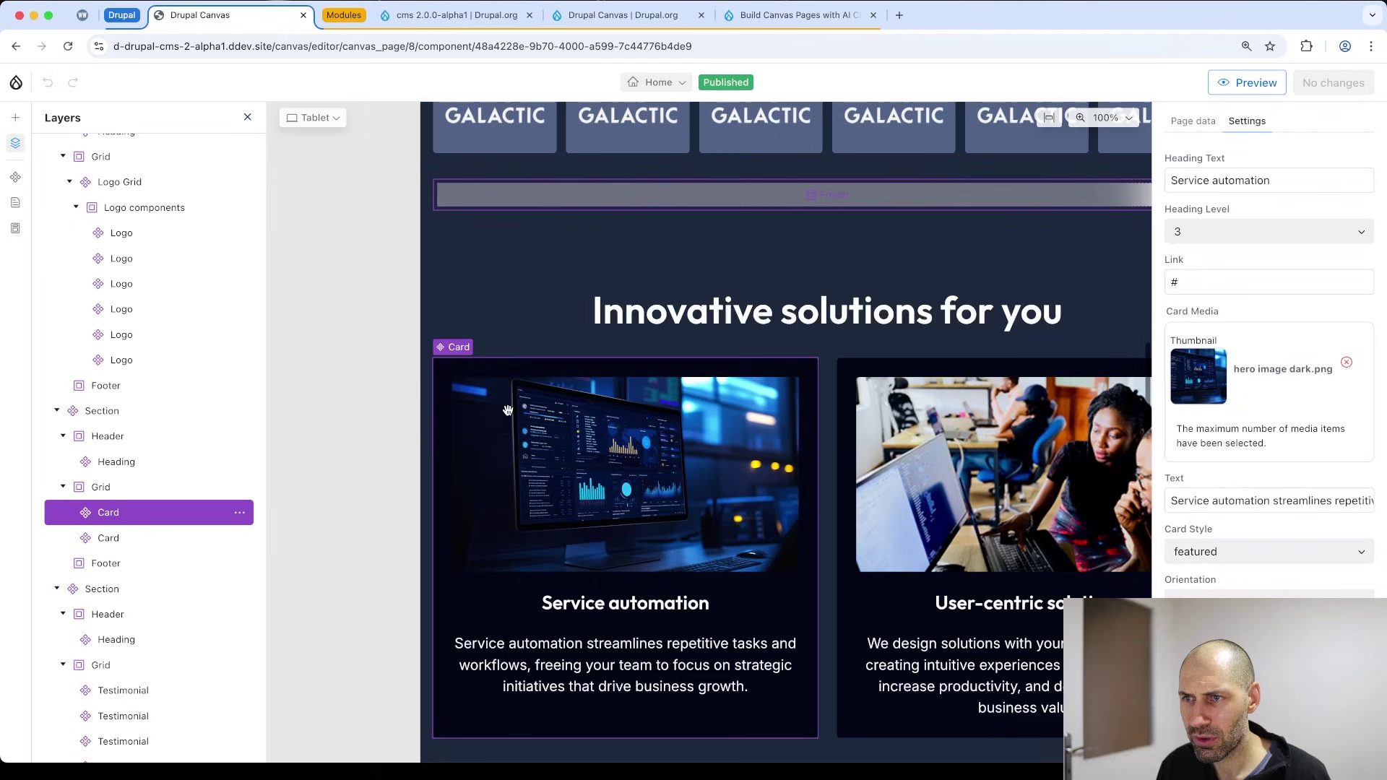
left_click(112, 538)
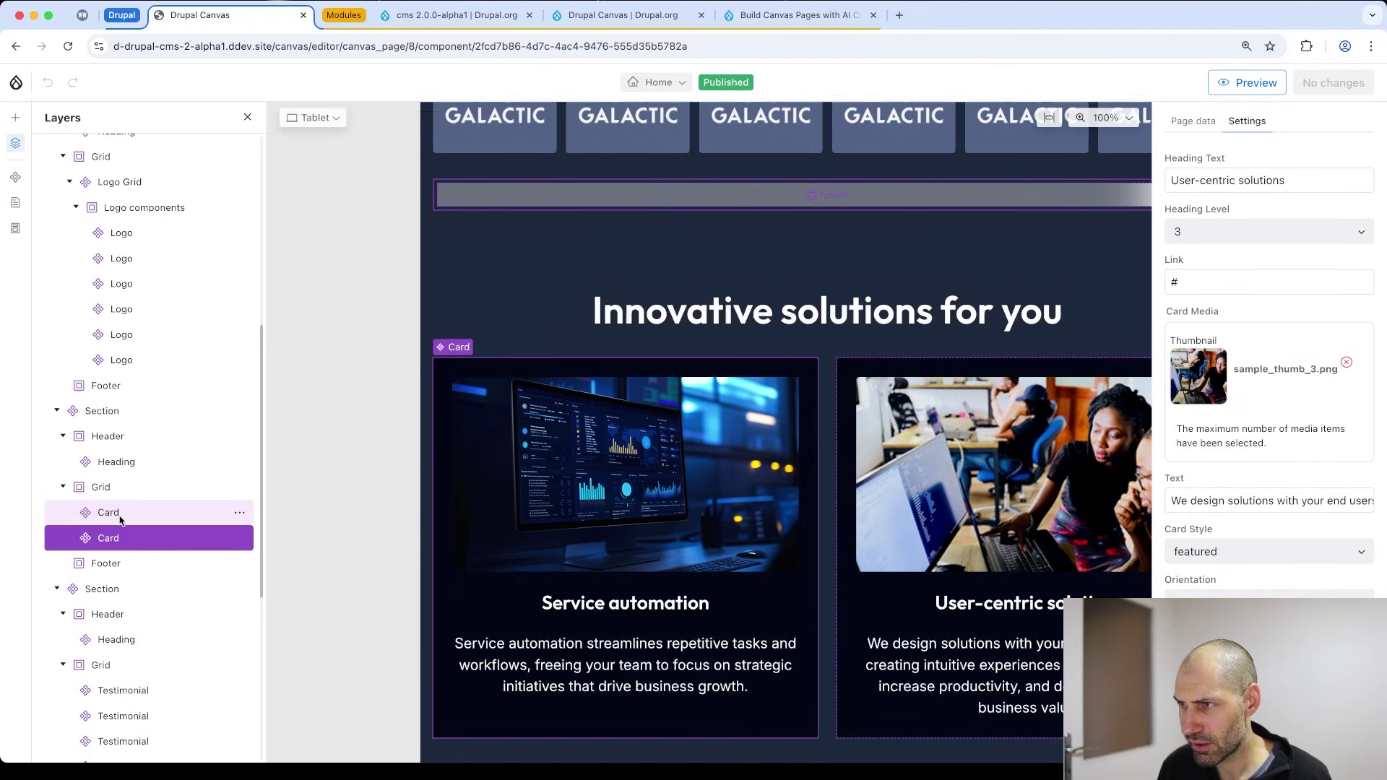
left_click(121, 515)
scroll(135, 520, "down", 2)
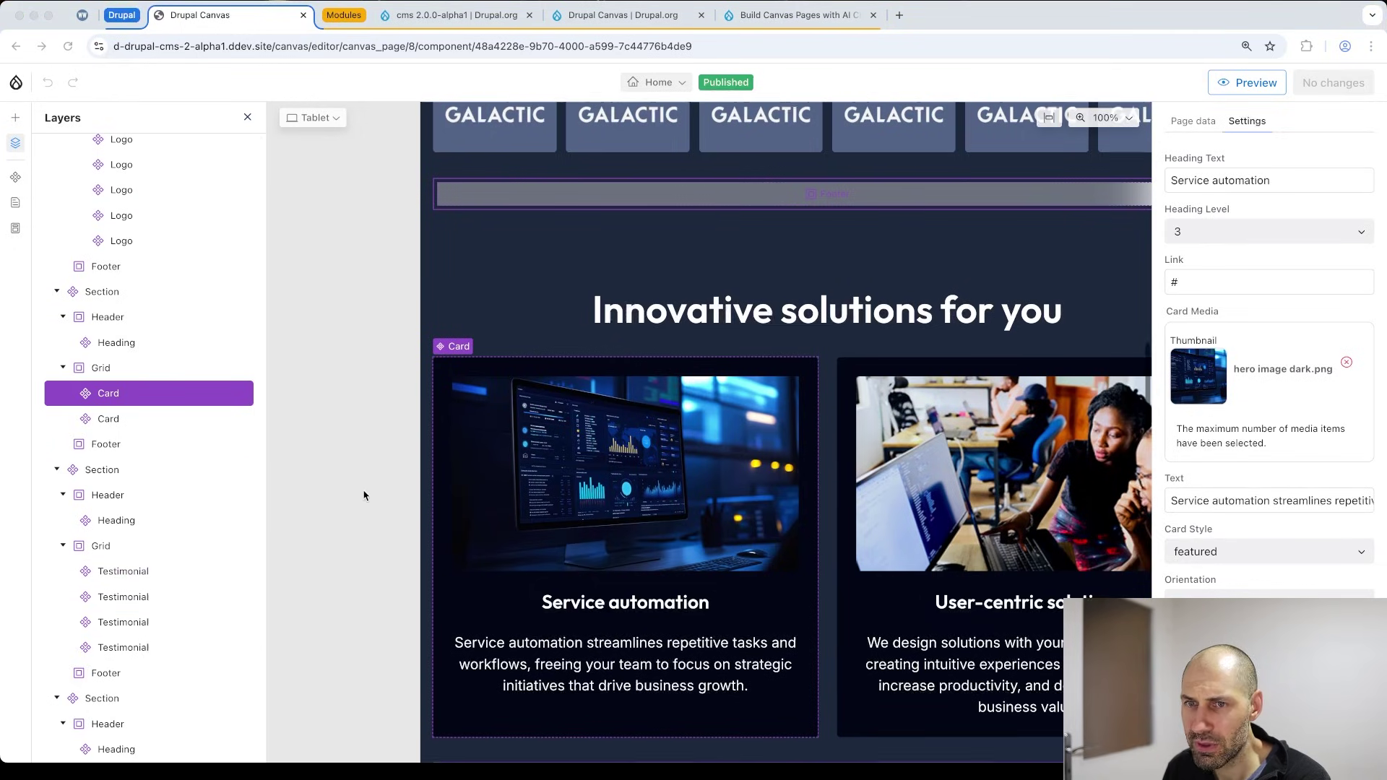
Open the component library and view its Patterns, then its Code section listing Global CSS.
left_click(15, 179)
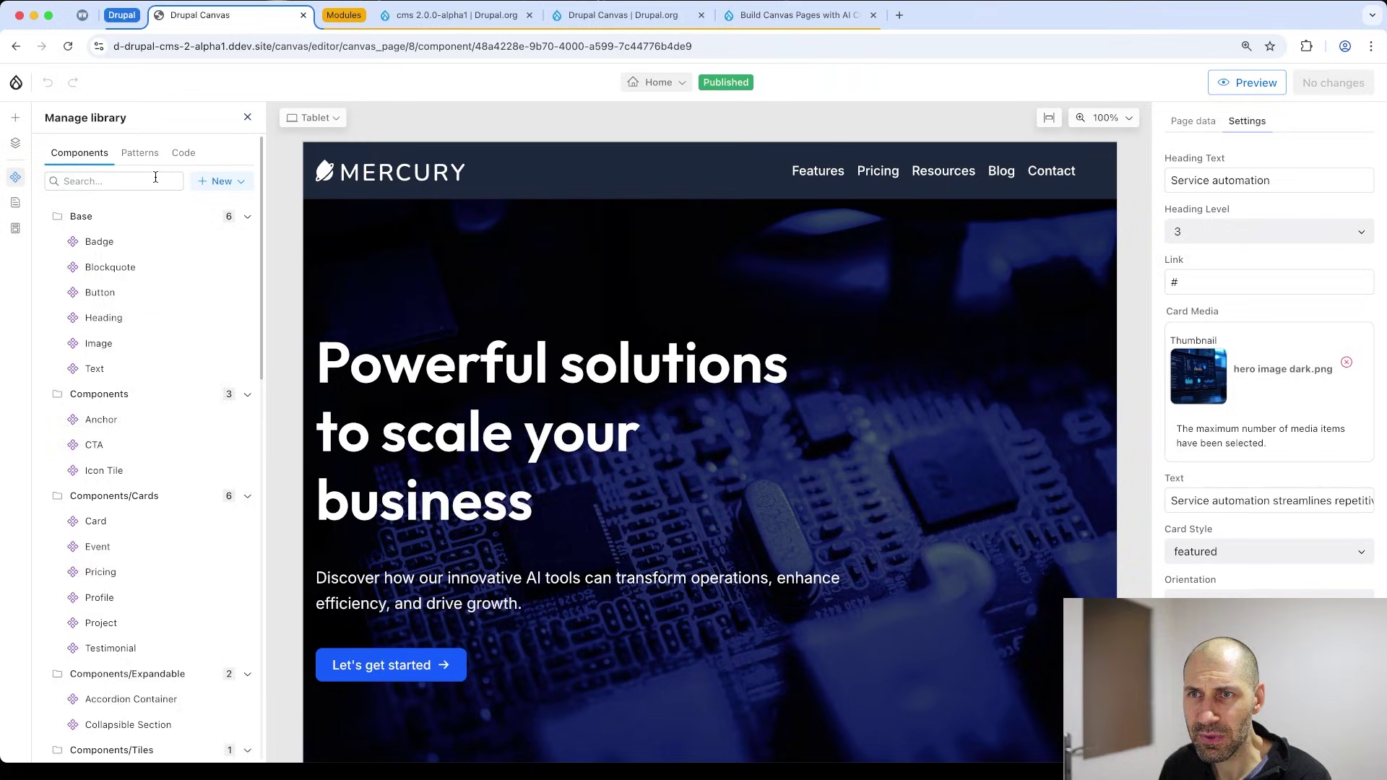
left_click(139, 153)
left_click(185, 161)
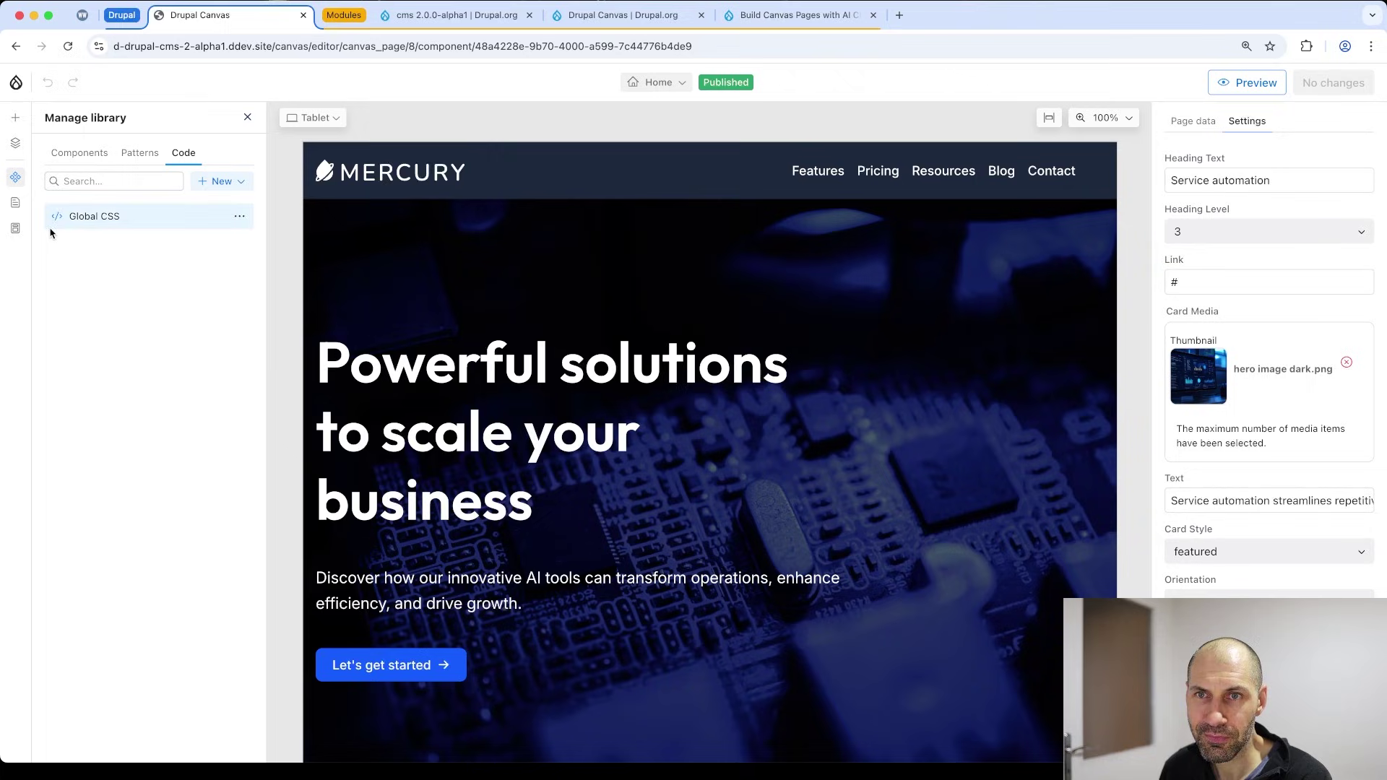
Show Canvas's Pages panel with eight pages and open the admin Pages list in a new tab.
left_click(15, 203)
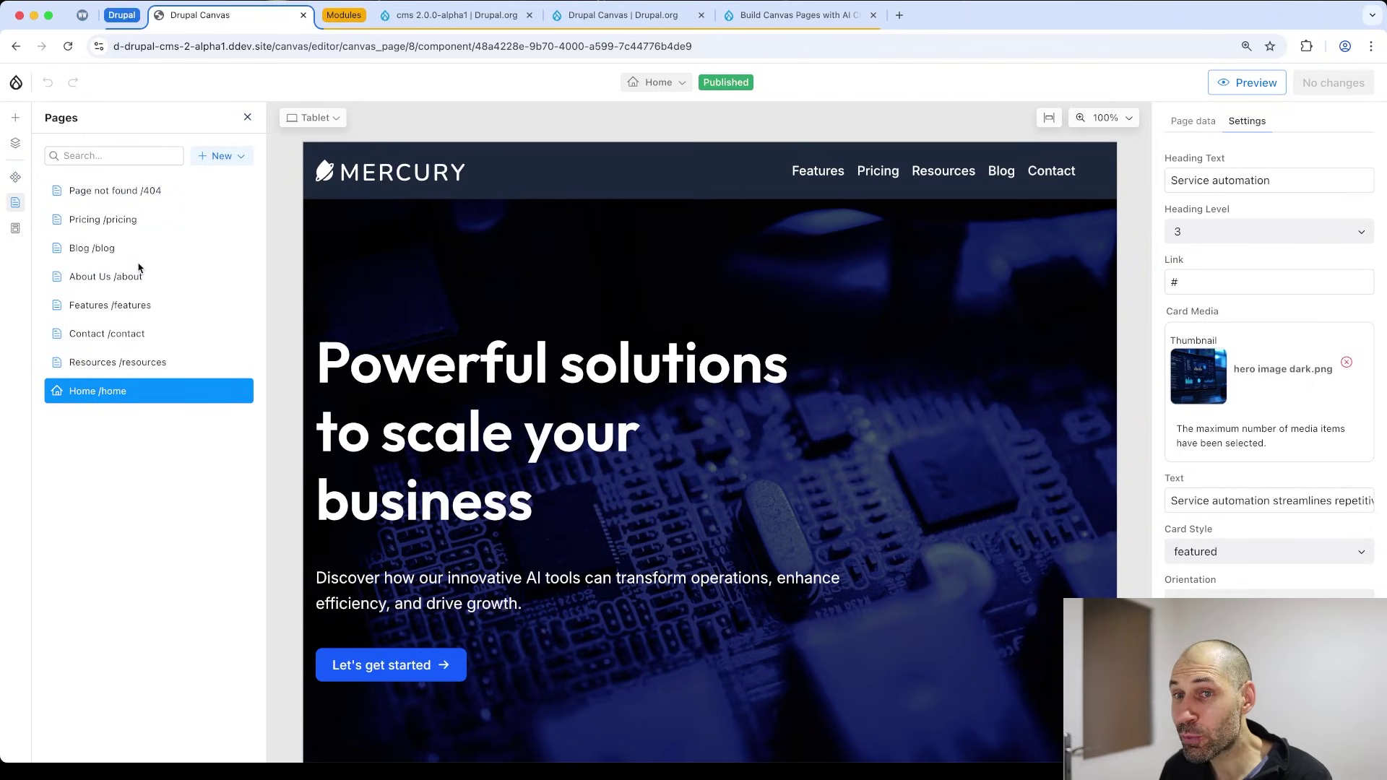
left_click(15, 81, "super")
left_click(336, 12)
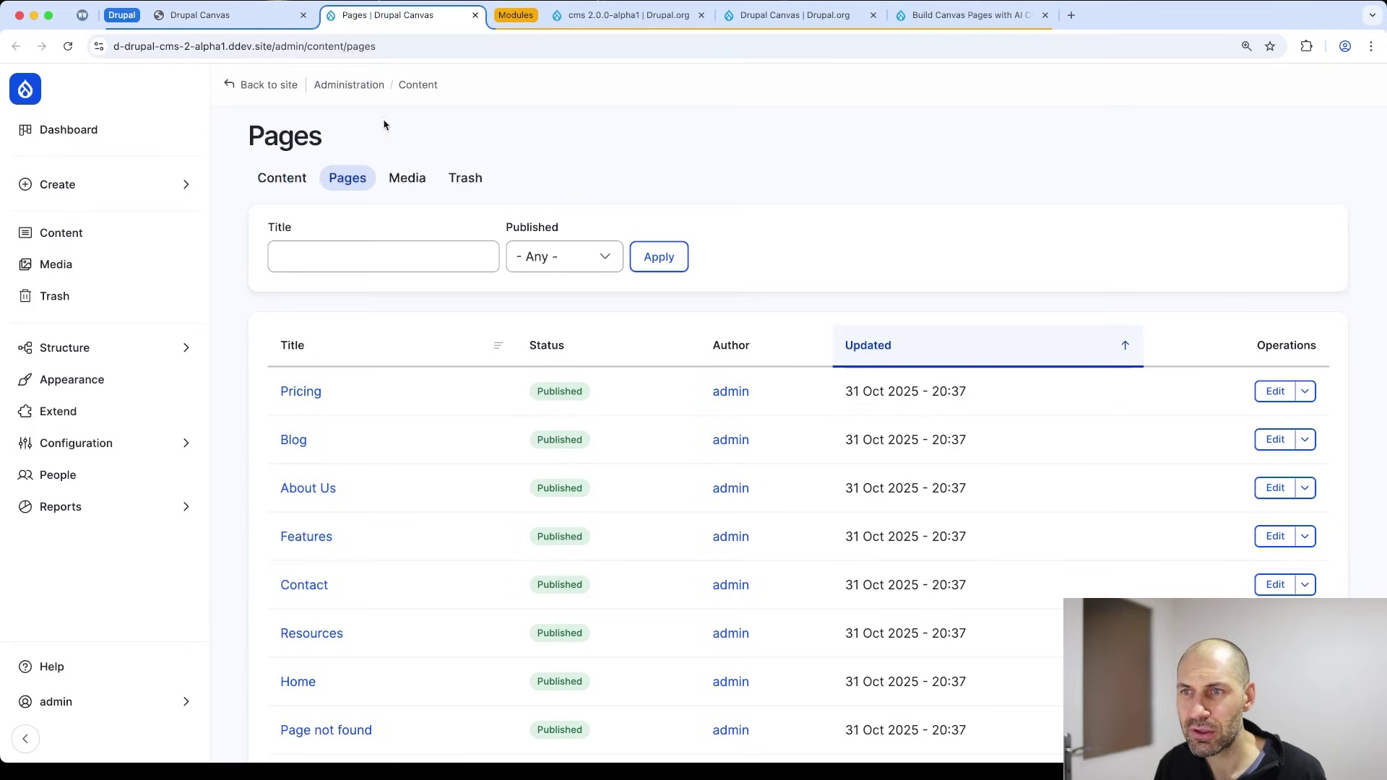
scroll(430, 474, "down", 2)
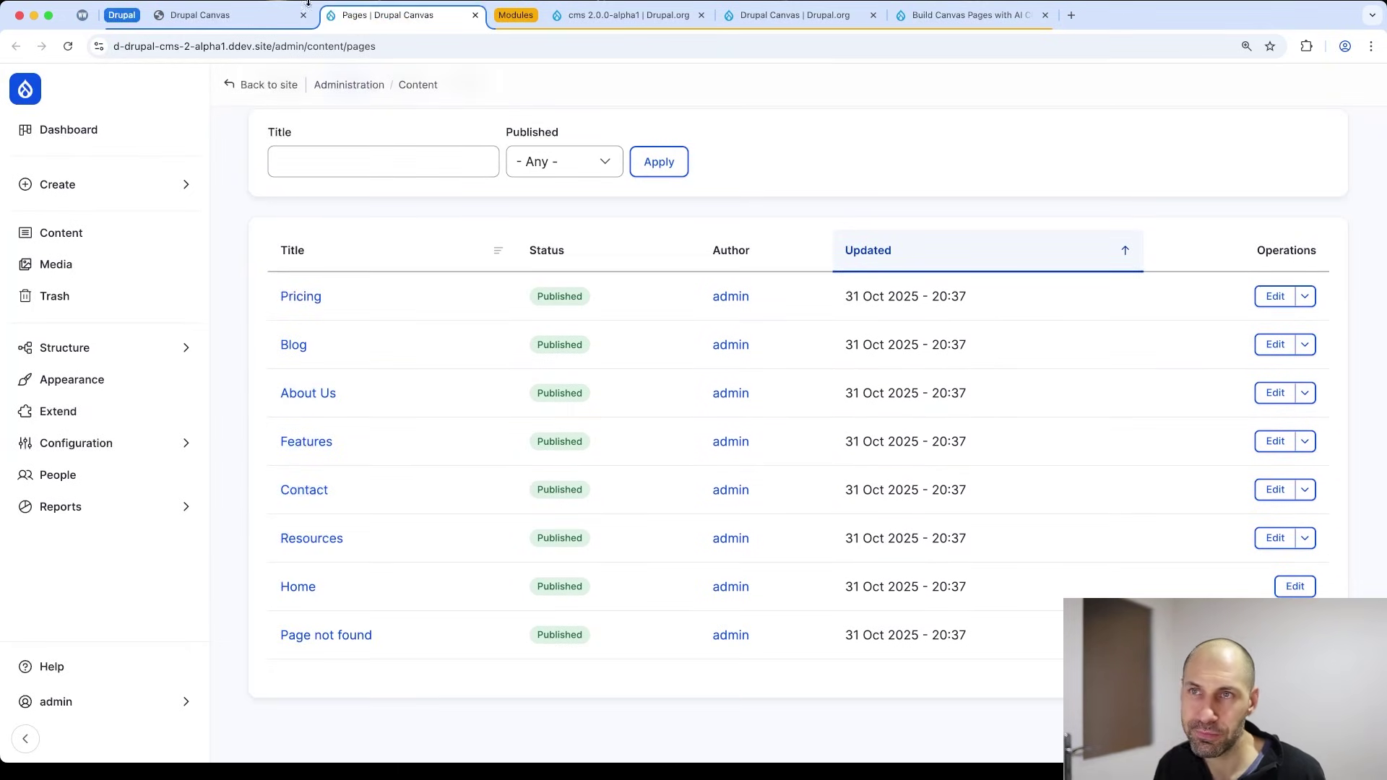
left_click(212, 15)
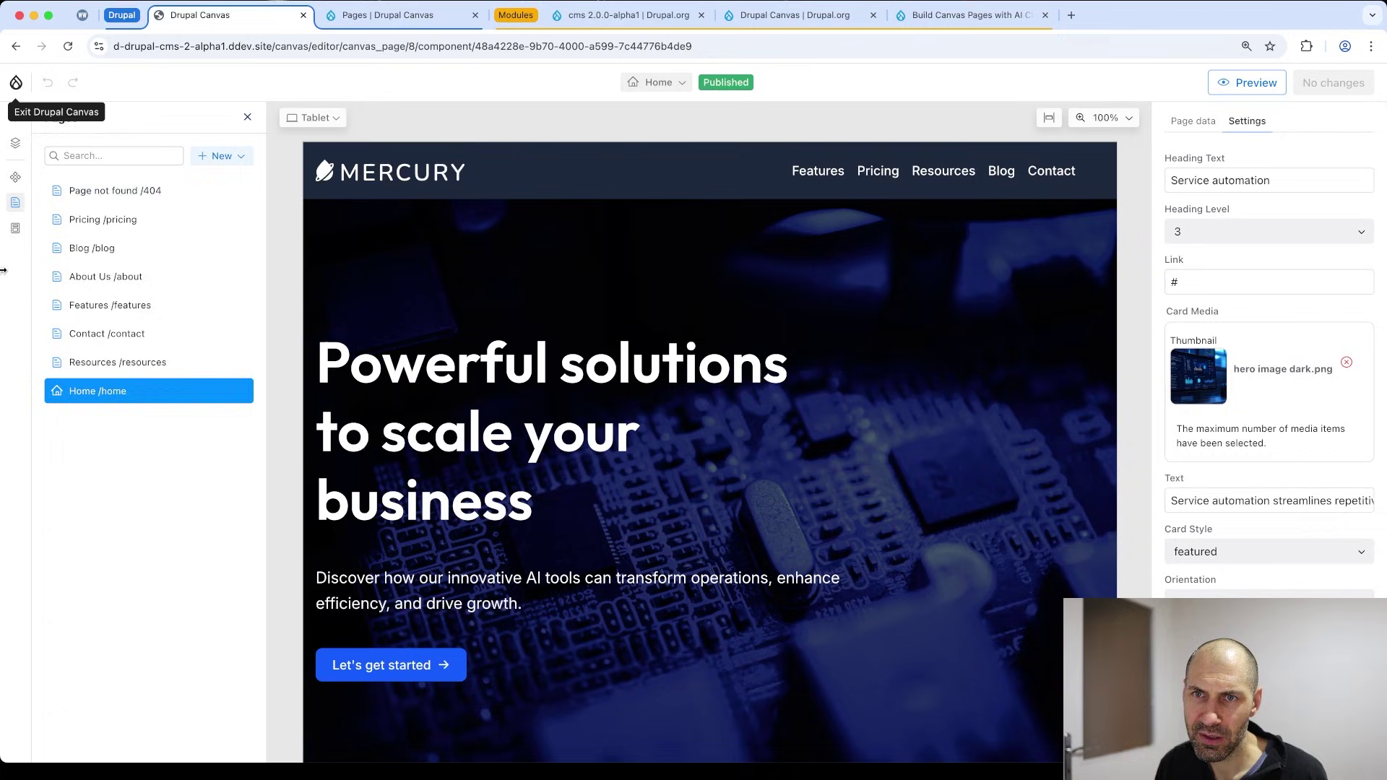
Show the Blog post and Basic page templates, then return to the admin Pages tab.
left_click(15, 228)
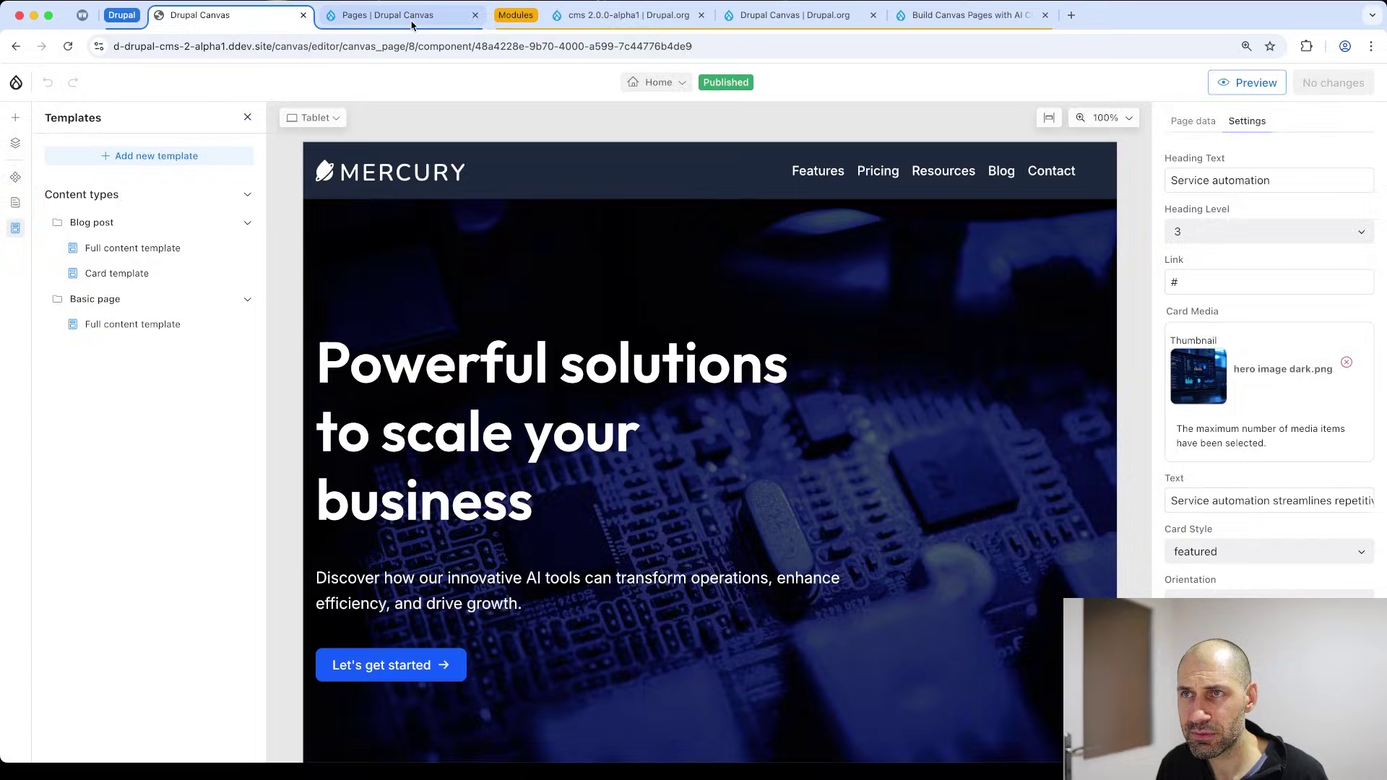
left_click(391, 14)
Open the Basic page content type's Manage display settings via Structure > Content types.
left_click(110, 348)
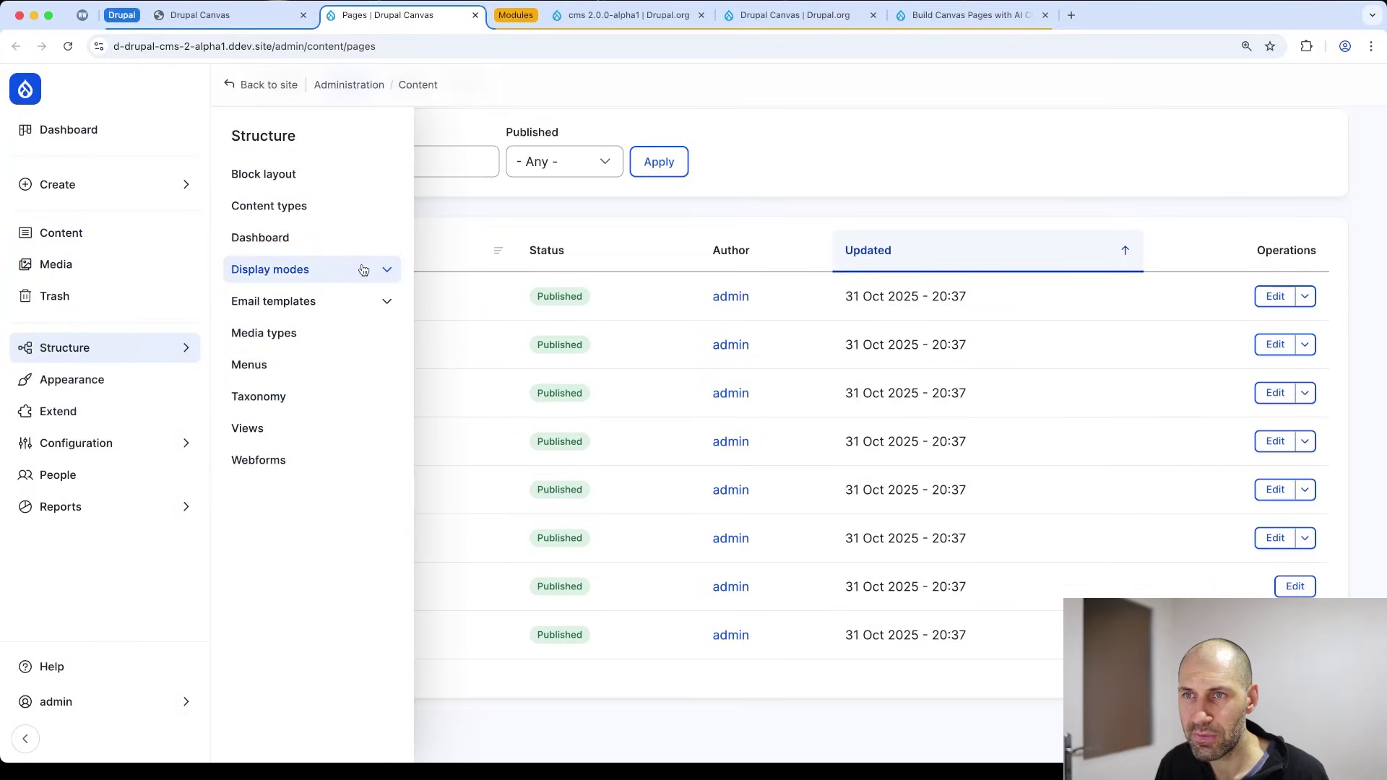
left_click(349, 216)
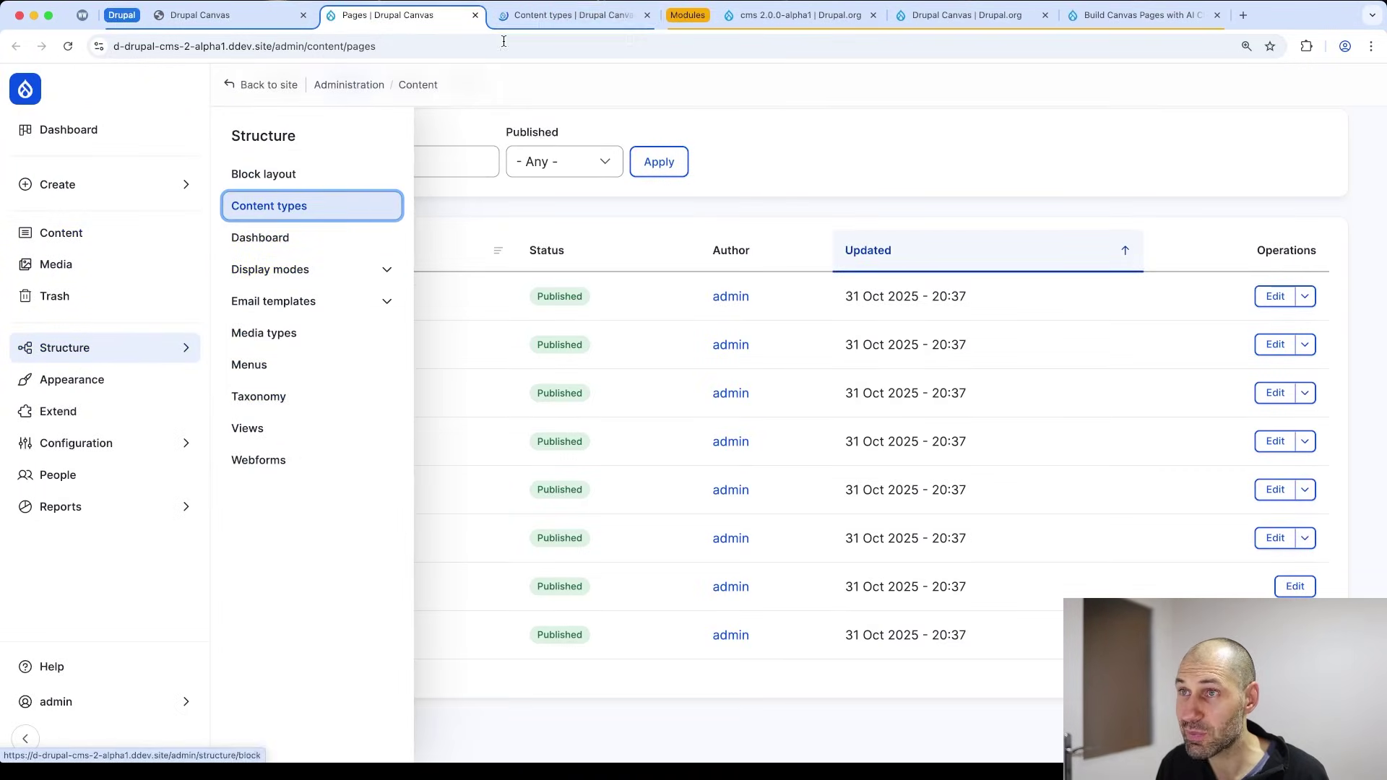
left_click(1167, 260)
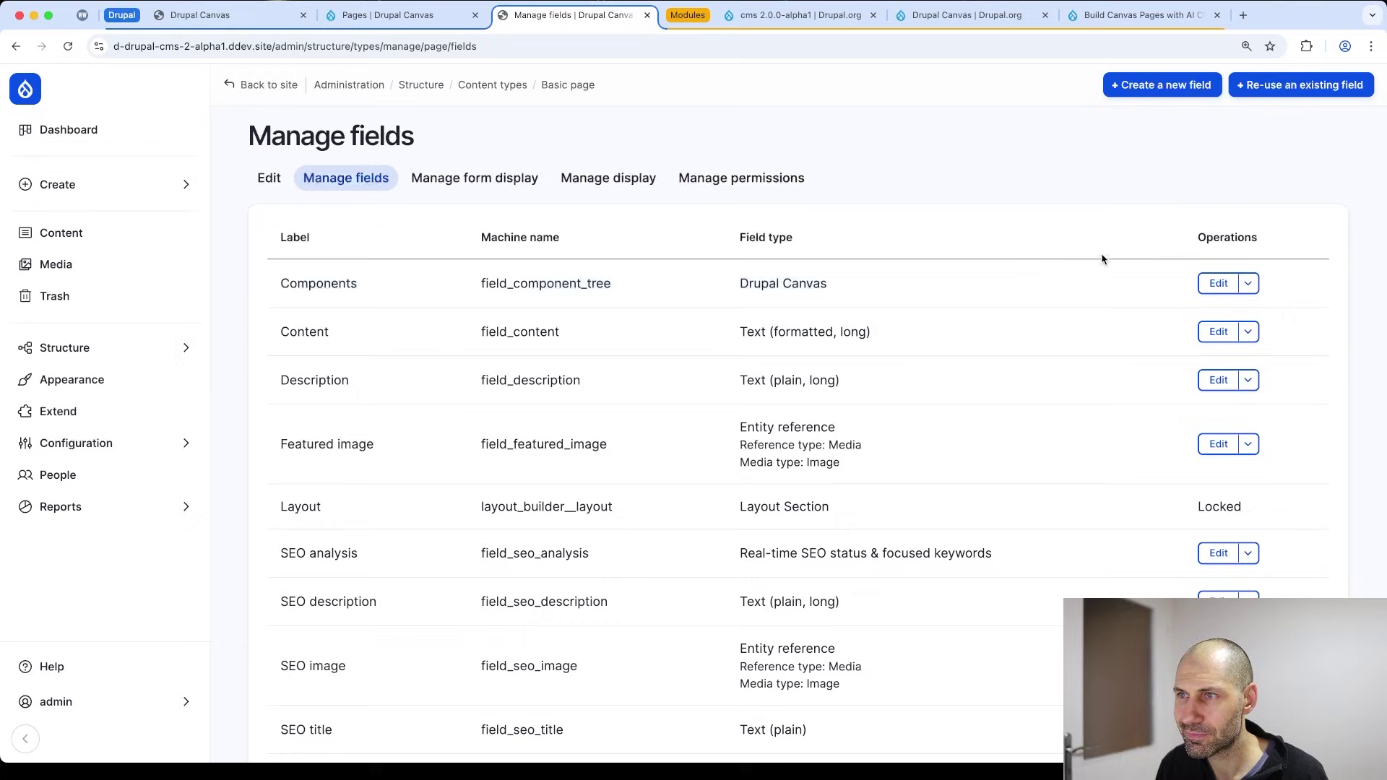
left_click(608, 179)
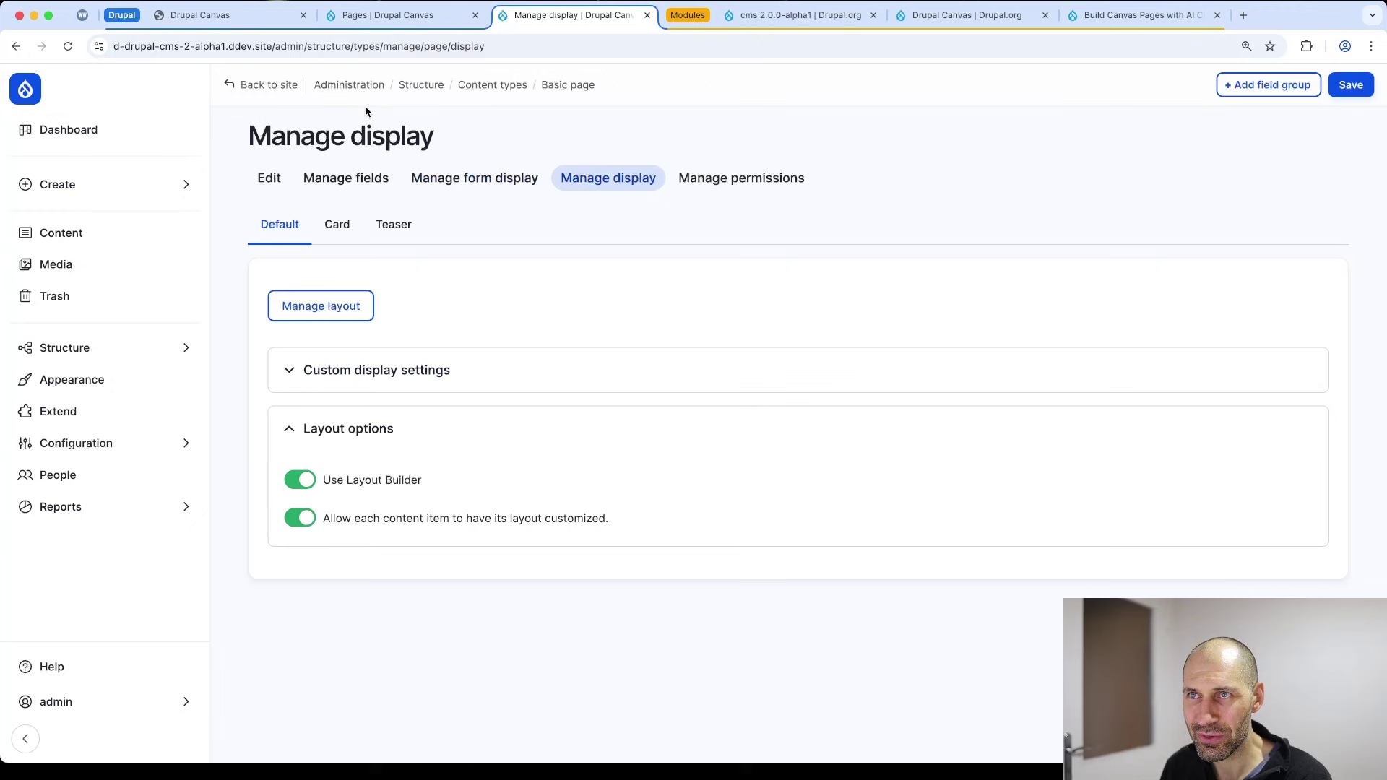
left_click(246, 16)
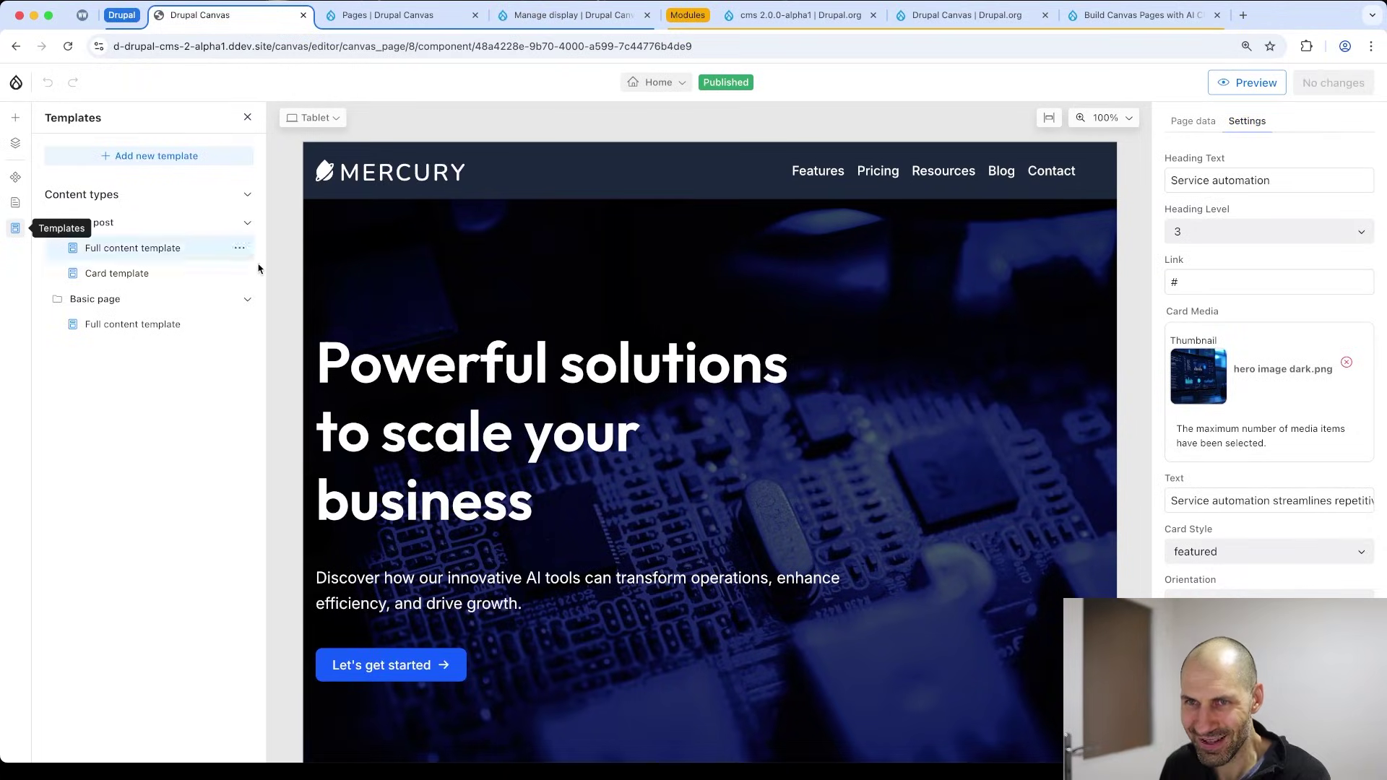